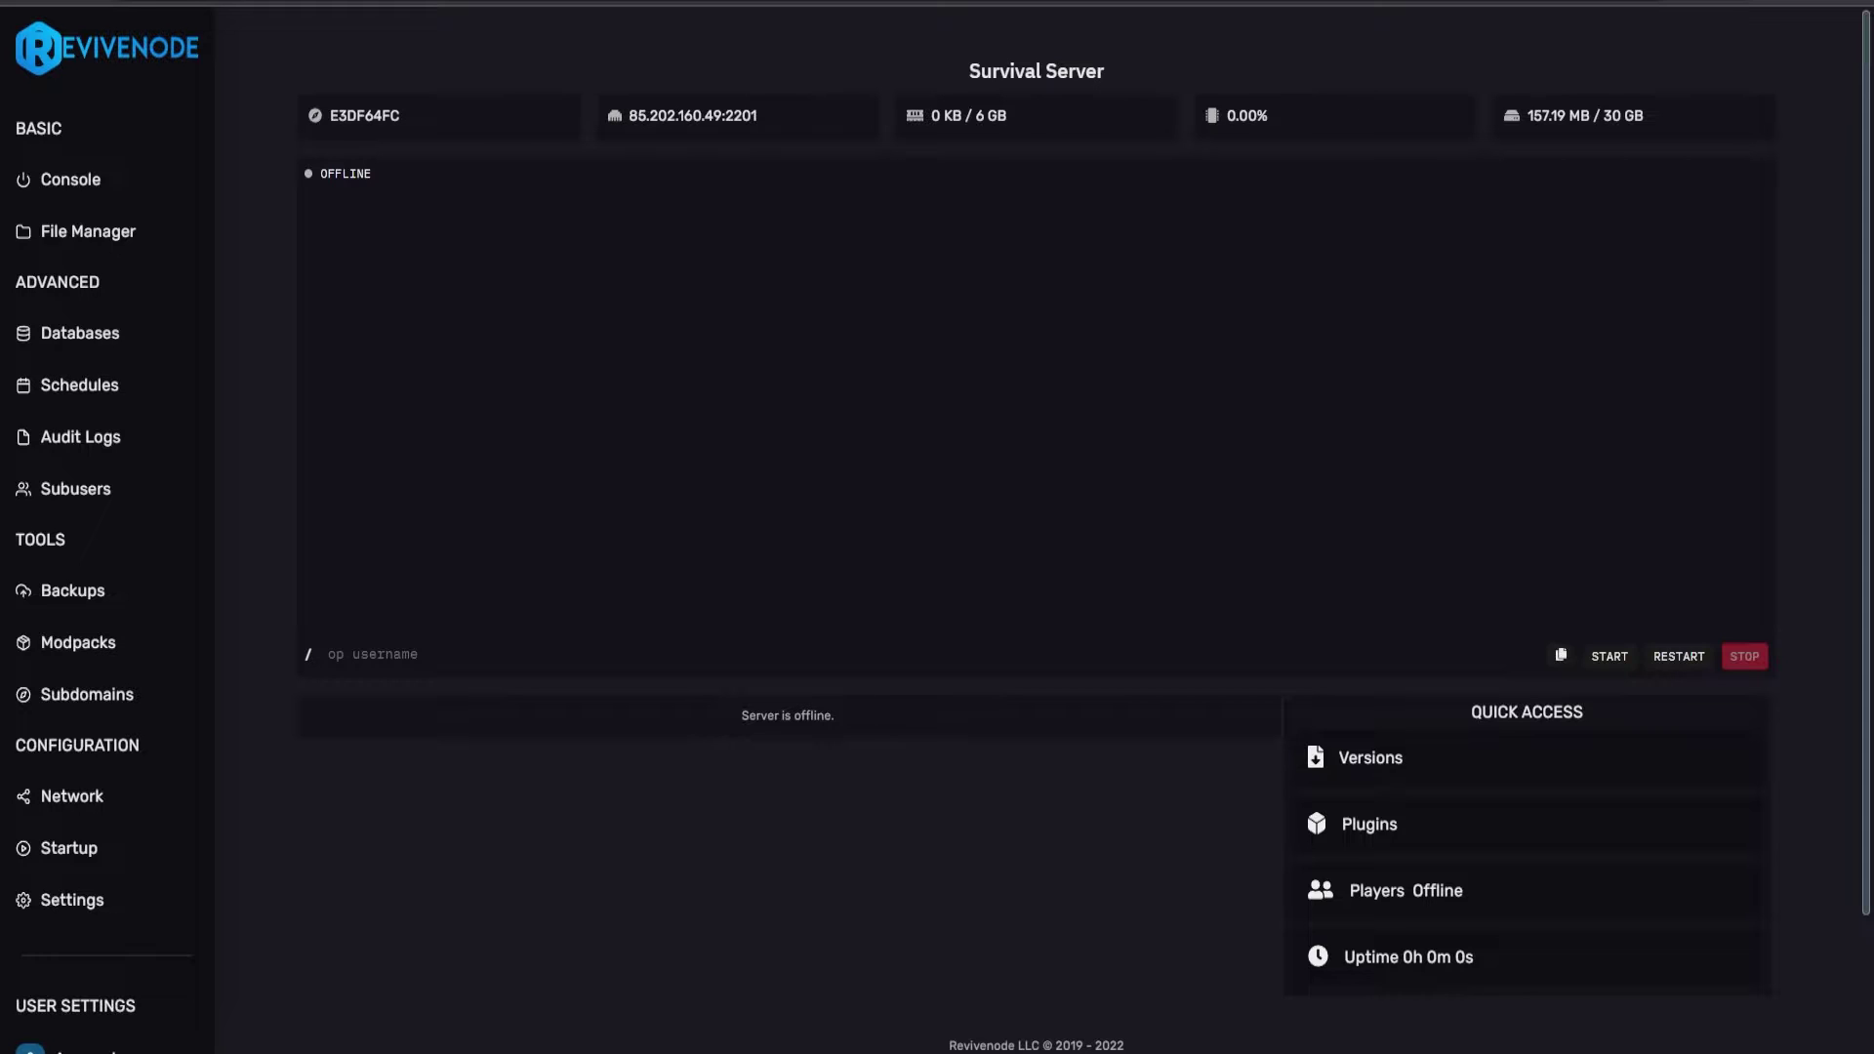
Install Forge 1.18.2 on the Survival Server with the option to delete the existing files
click(1416, 785)
click(1421, 242)
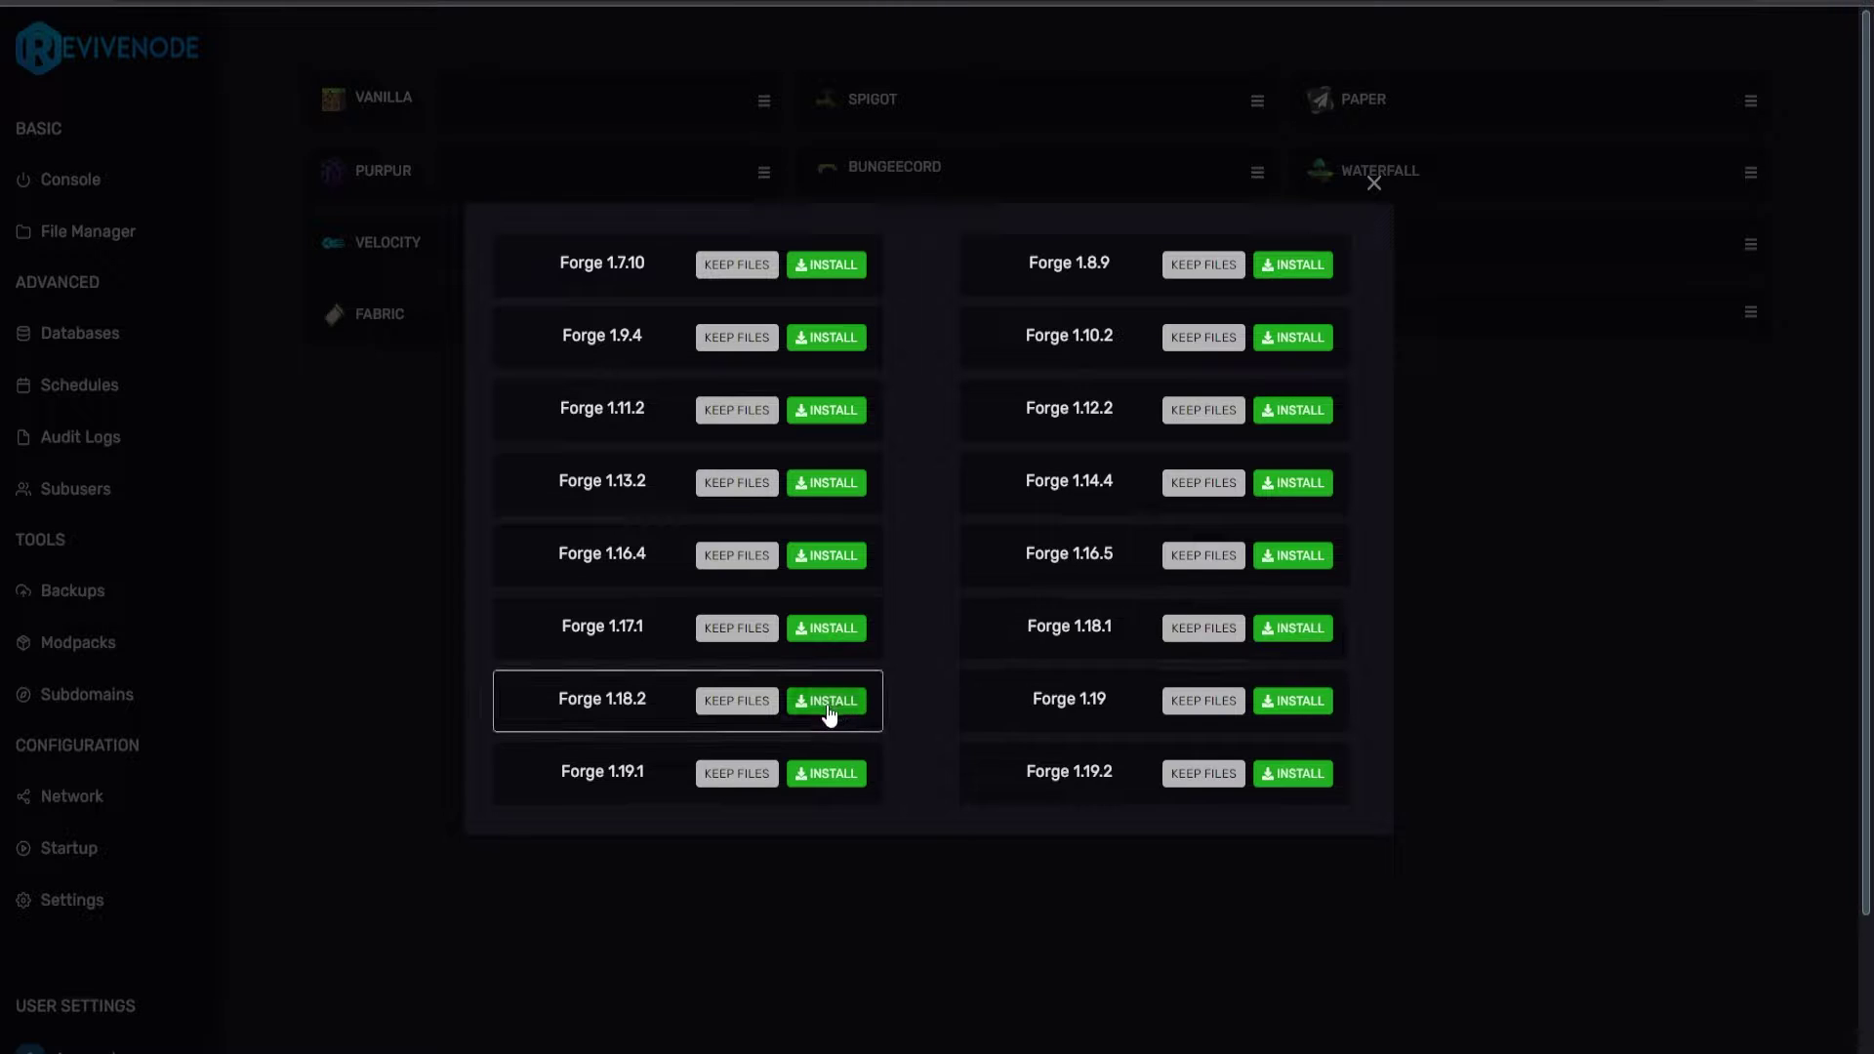
click(737, 701)
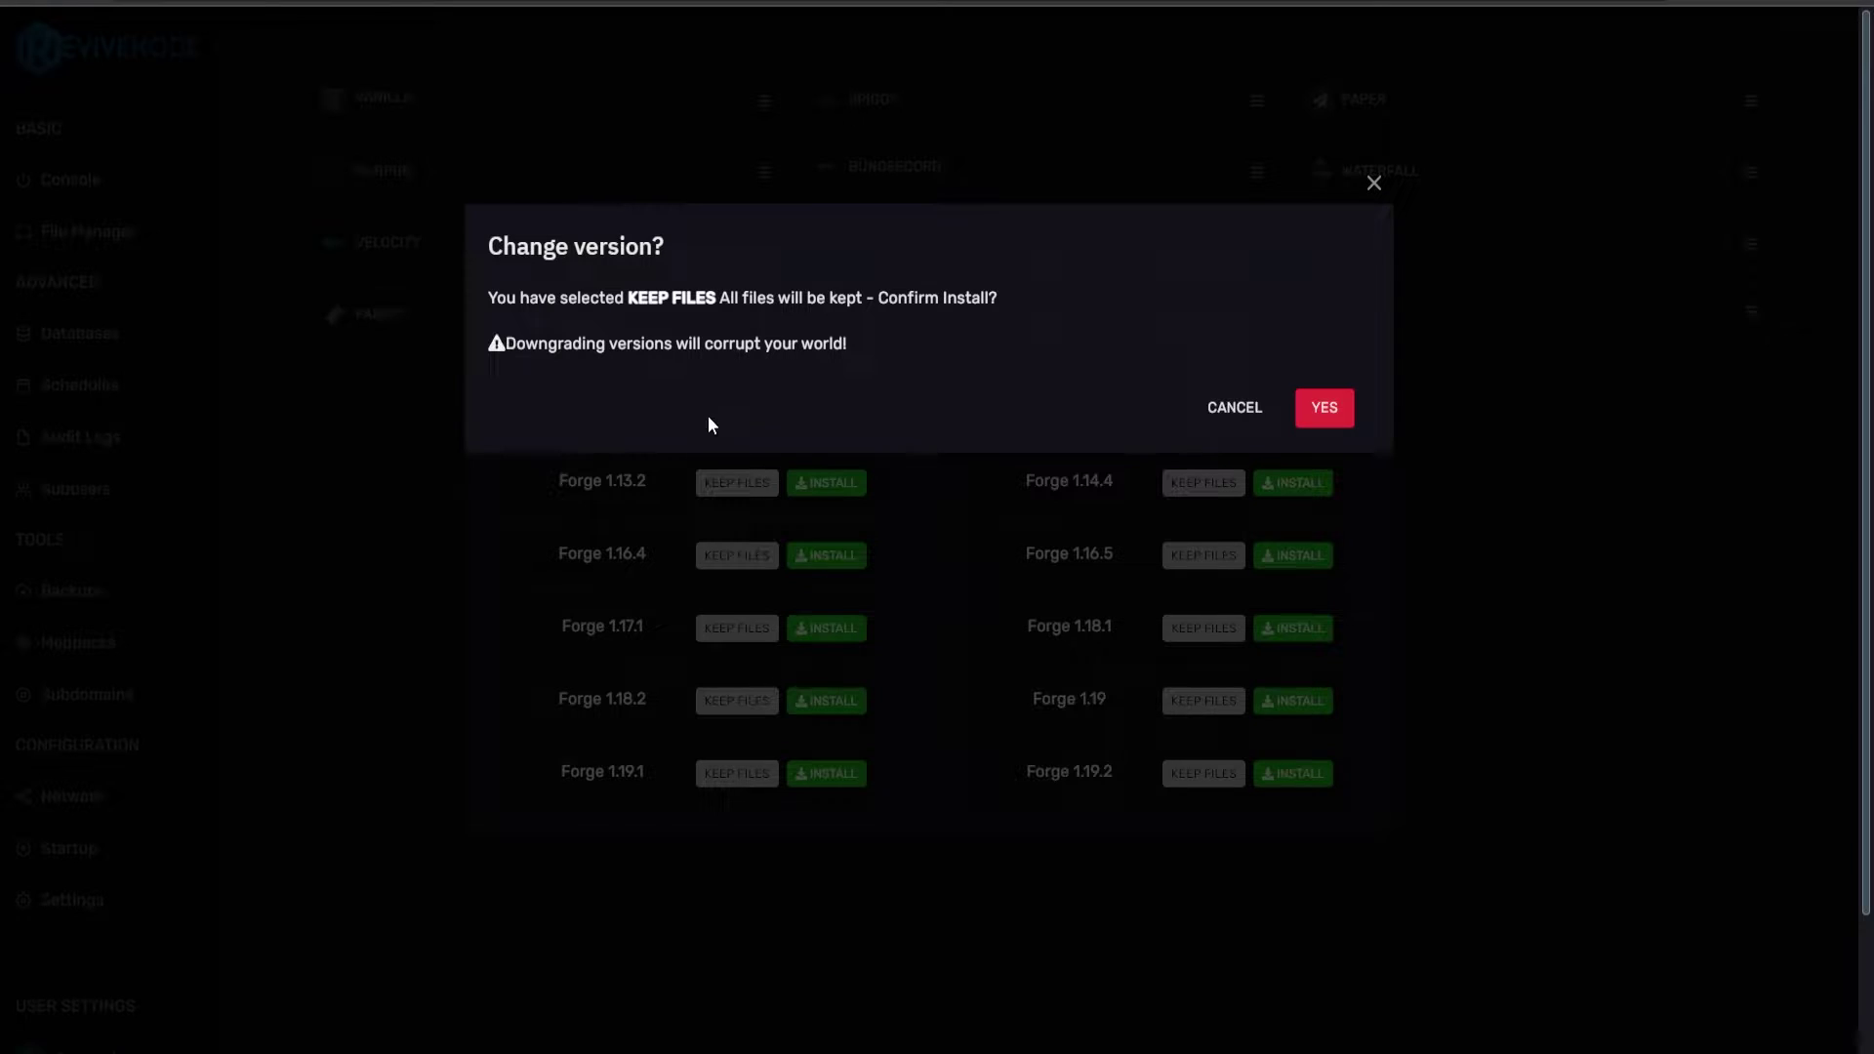
click(1312, 403)
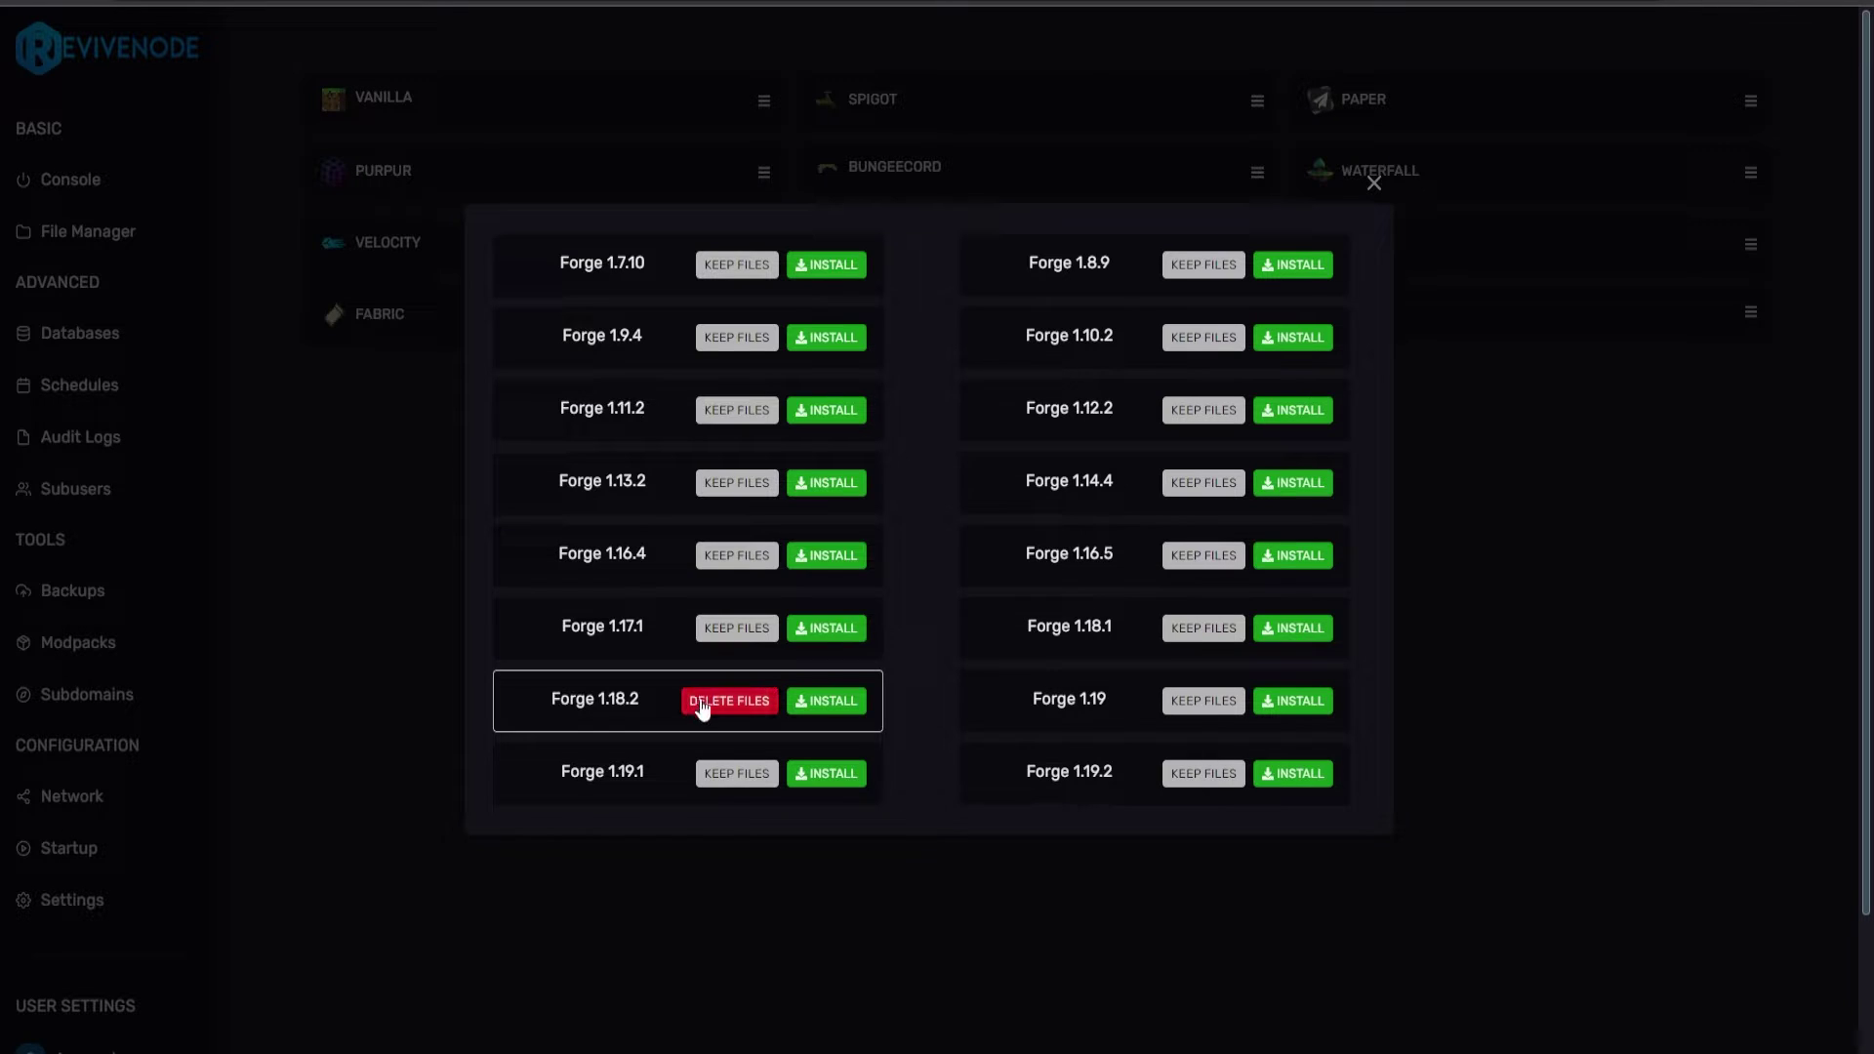
click(815, 705)
click(1341, 408)
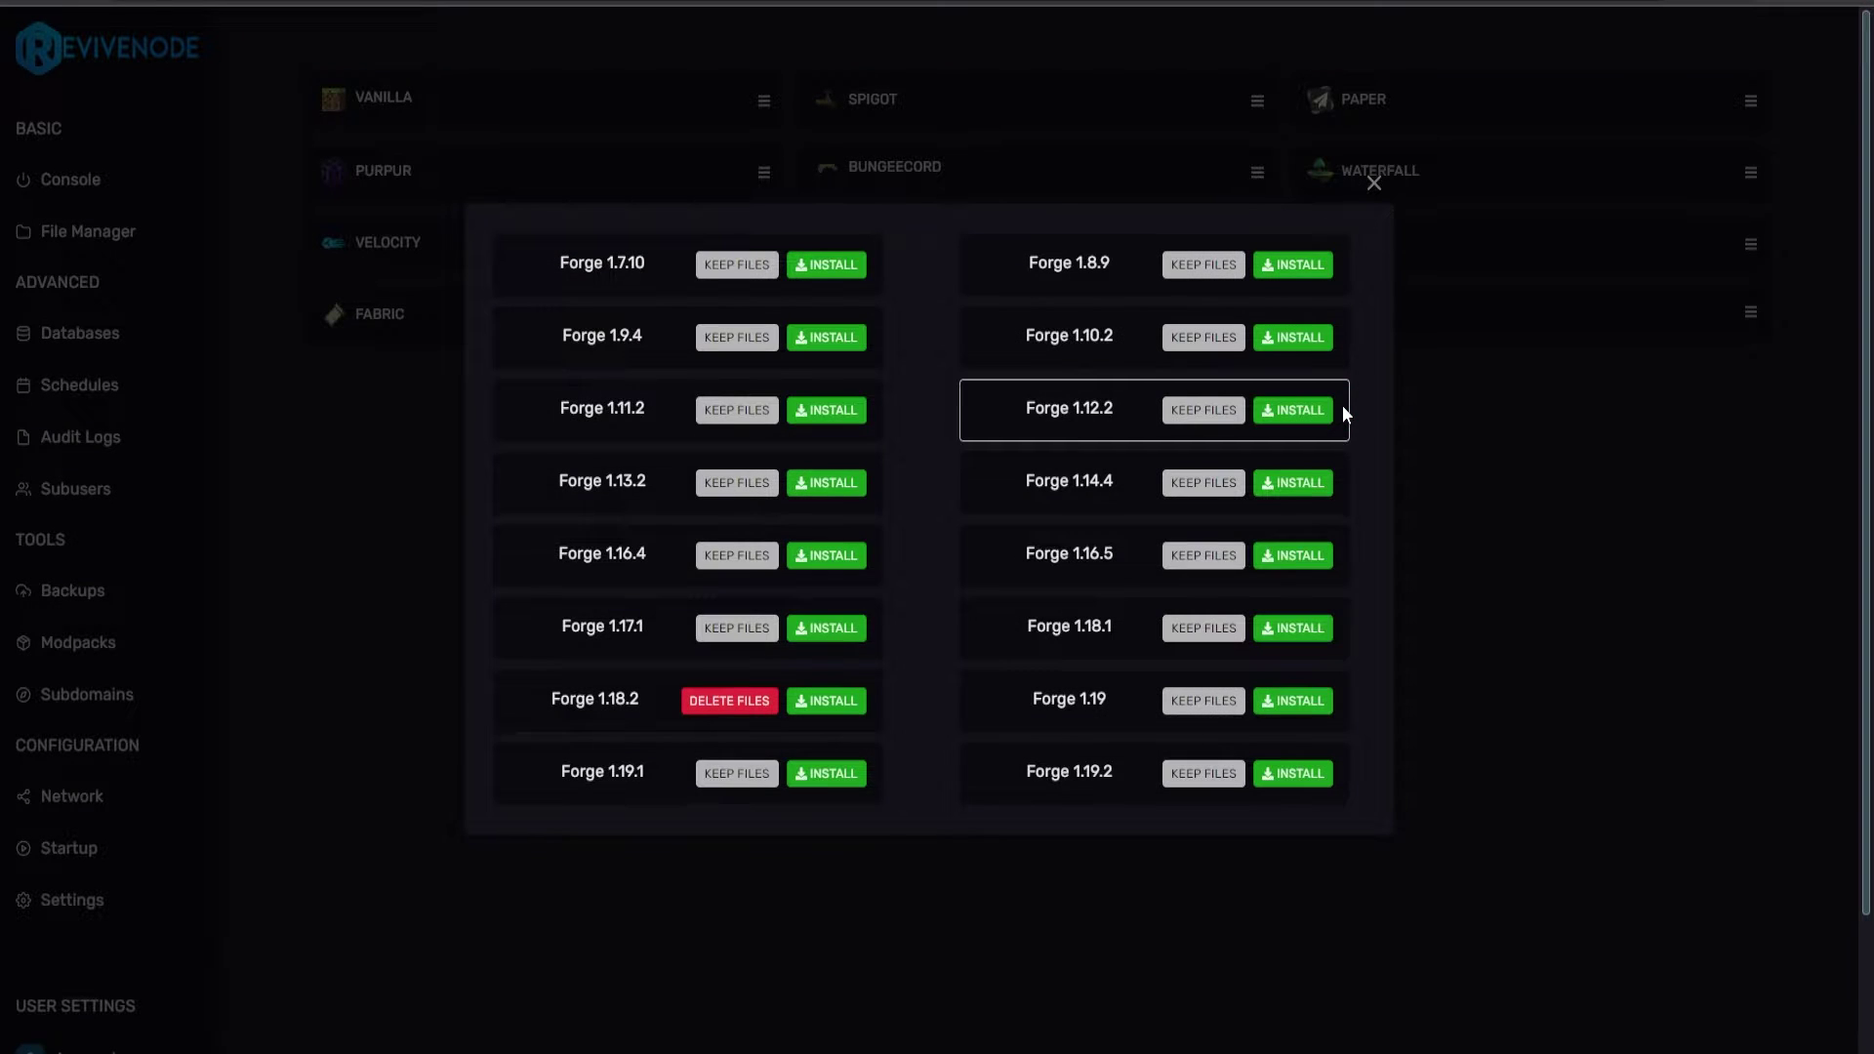
Check the installed Forge files in the file manager, start the server and open its console
click(46, 231)
click(46, 231)
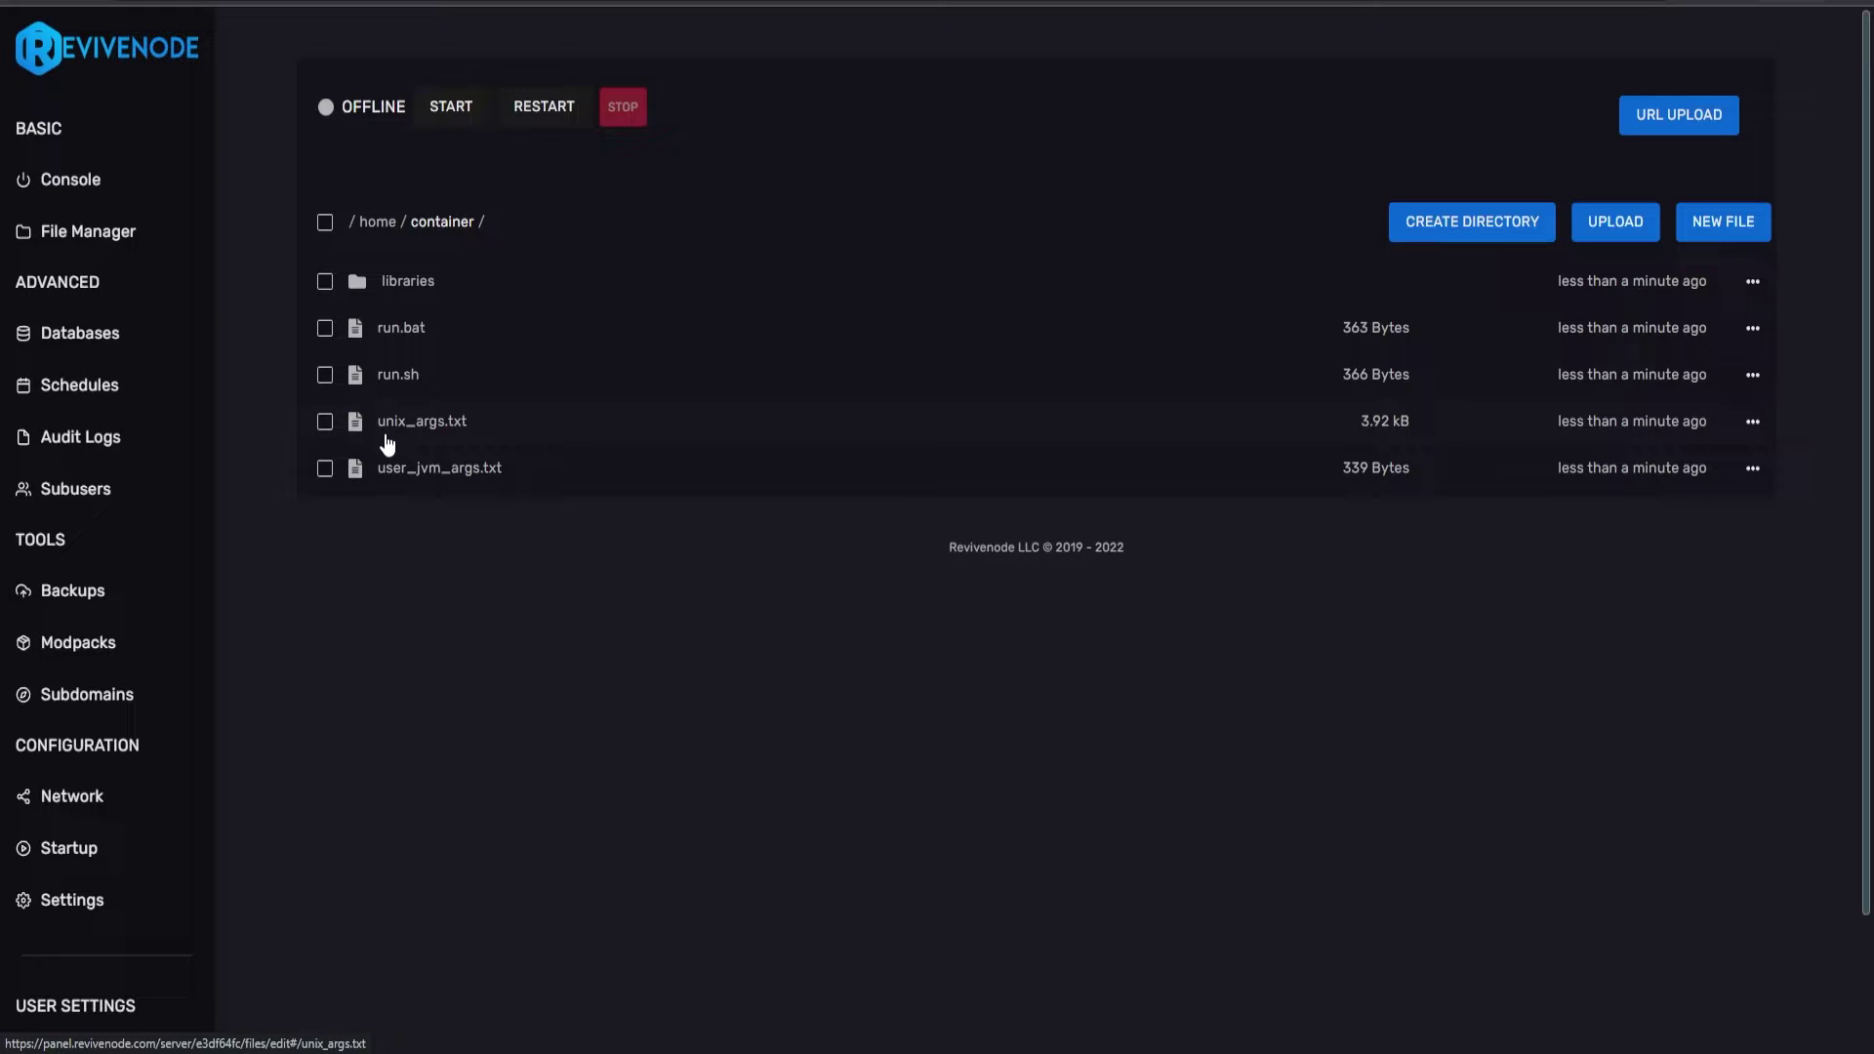
click(444, 107)
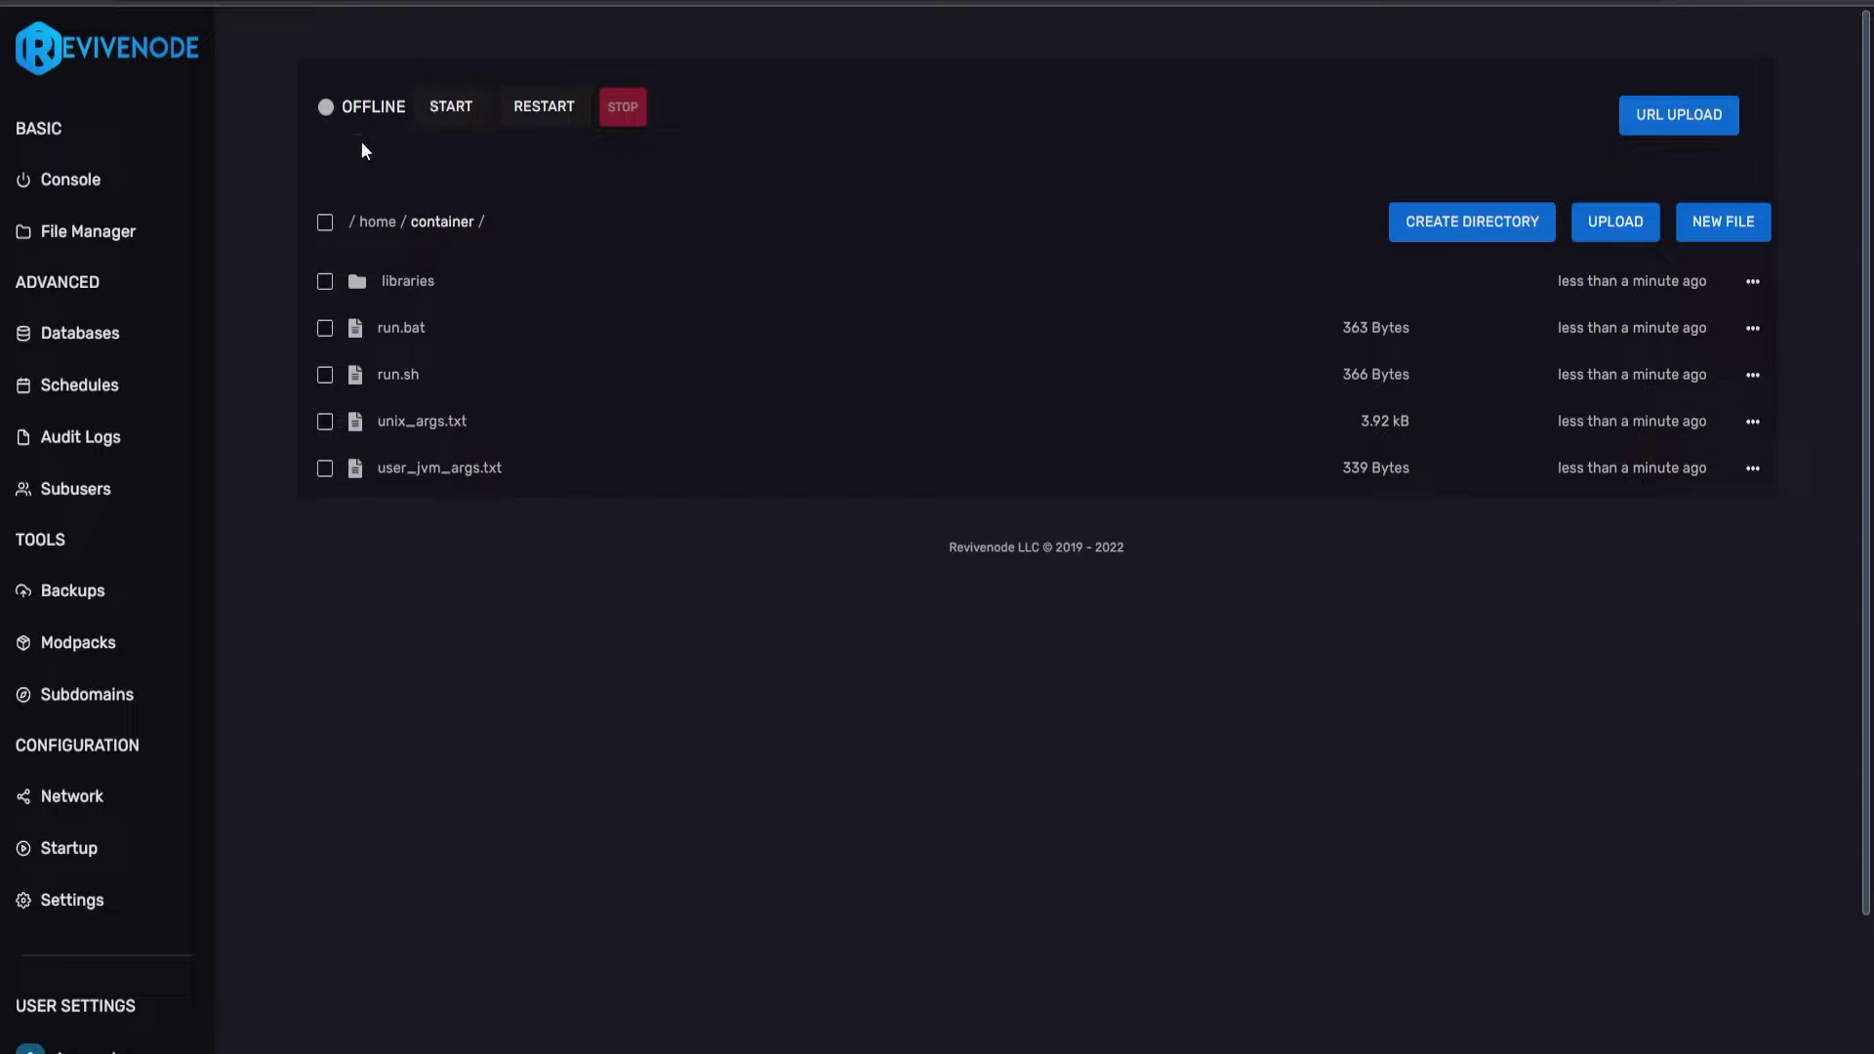
click(108, 189)
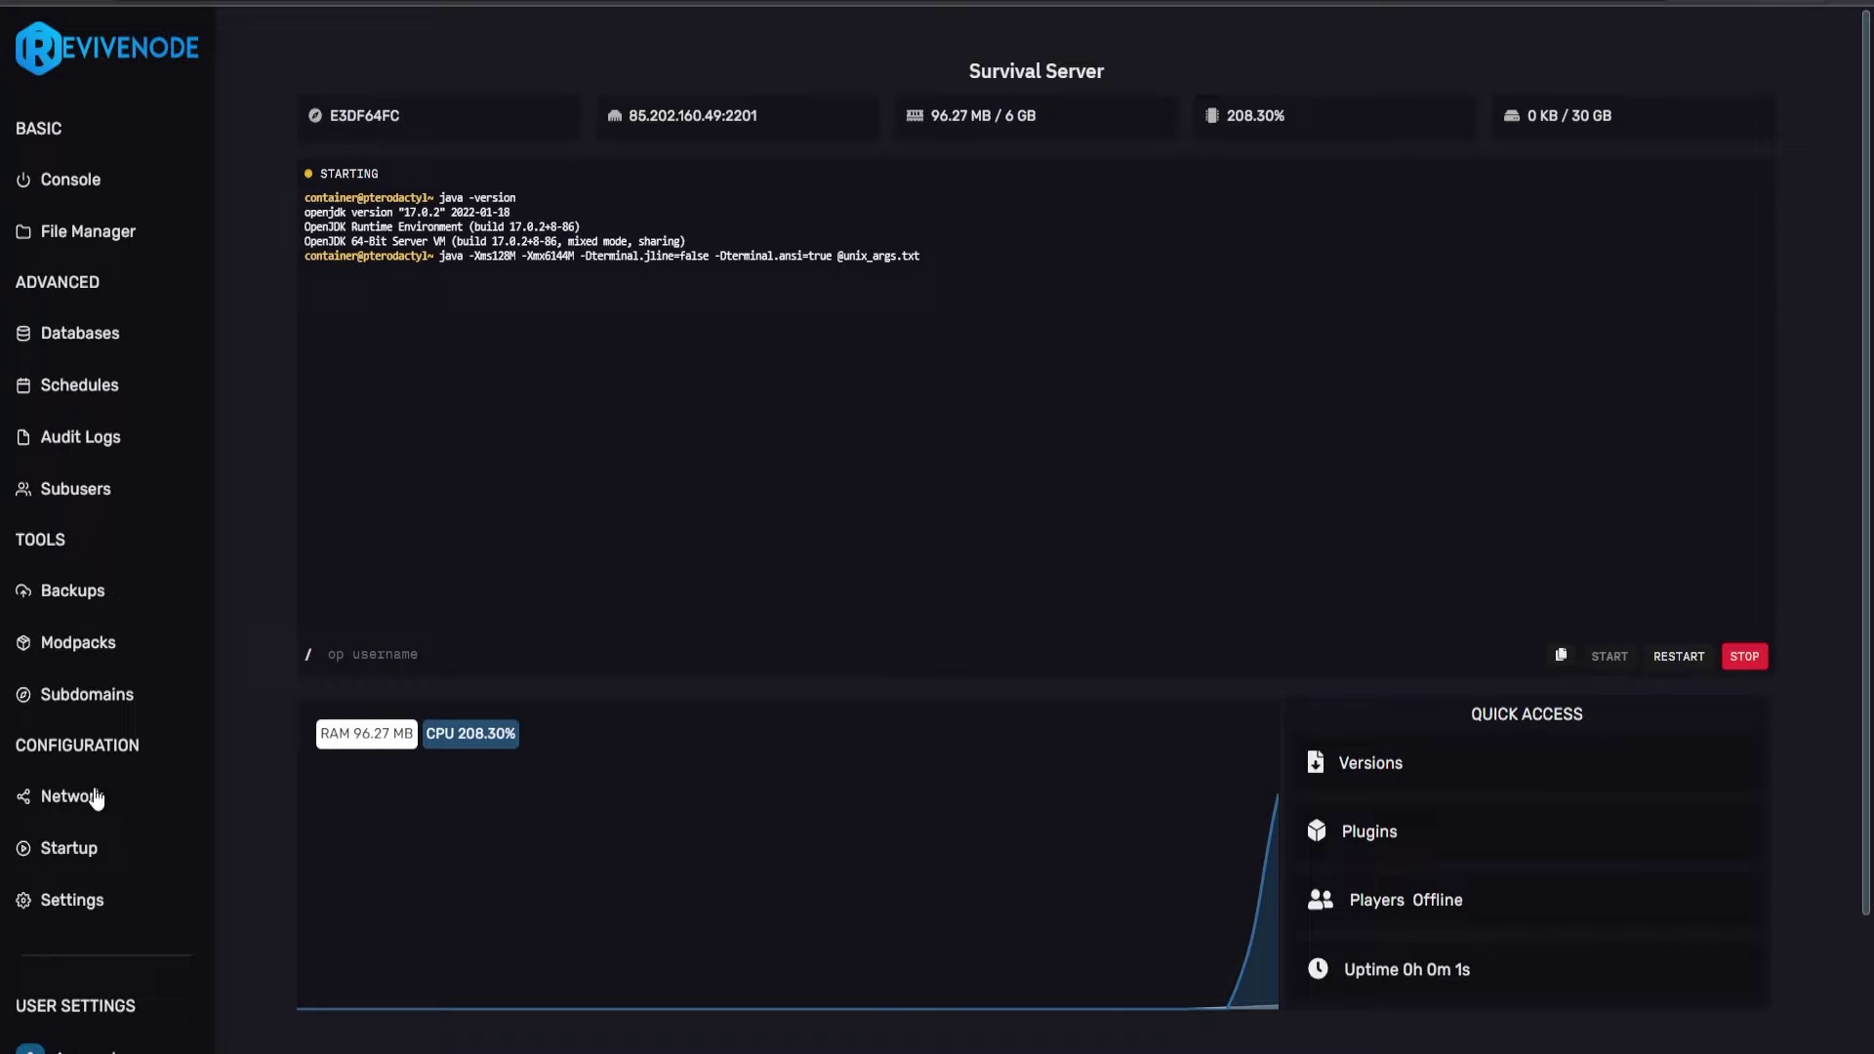
Review the server's startup command, then return to the console and accept the Minecraft EULA
click(70, 848)
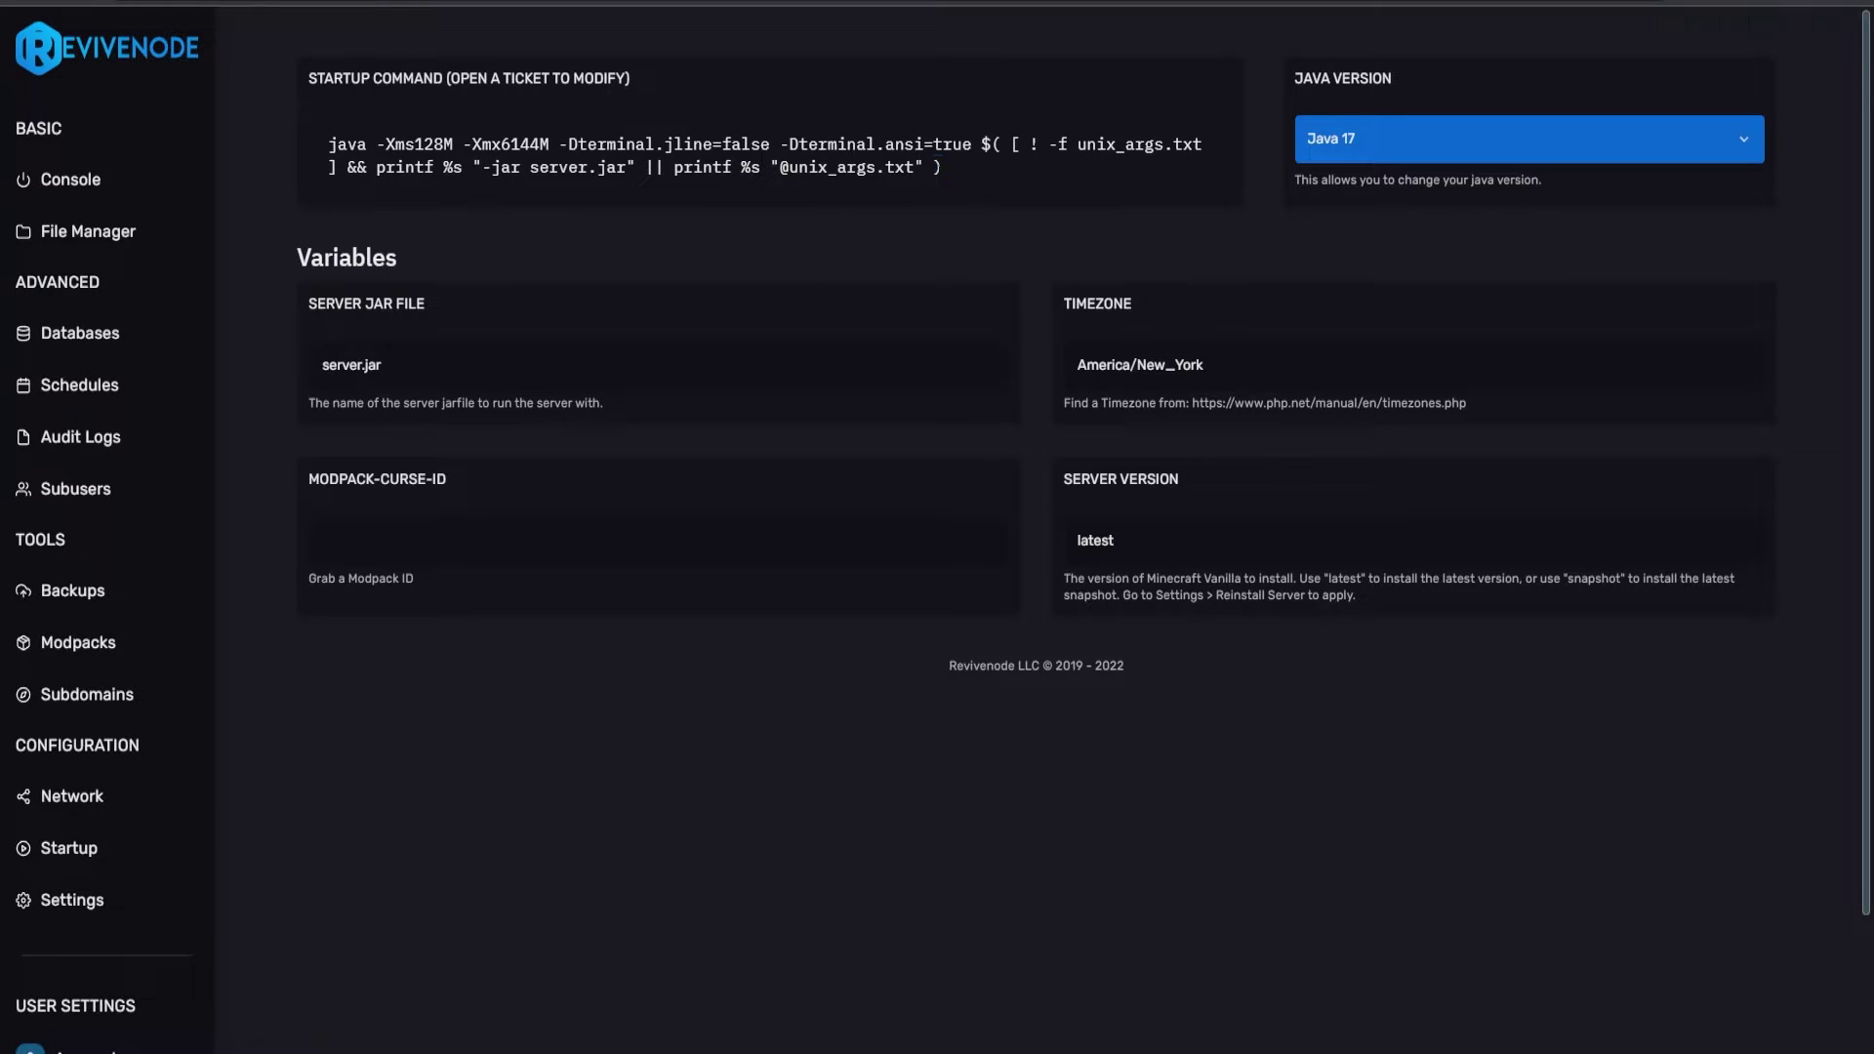
drag(943, 168, 322, 144)
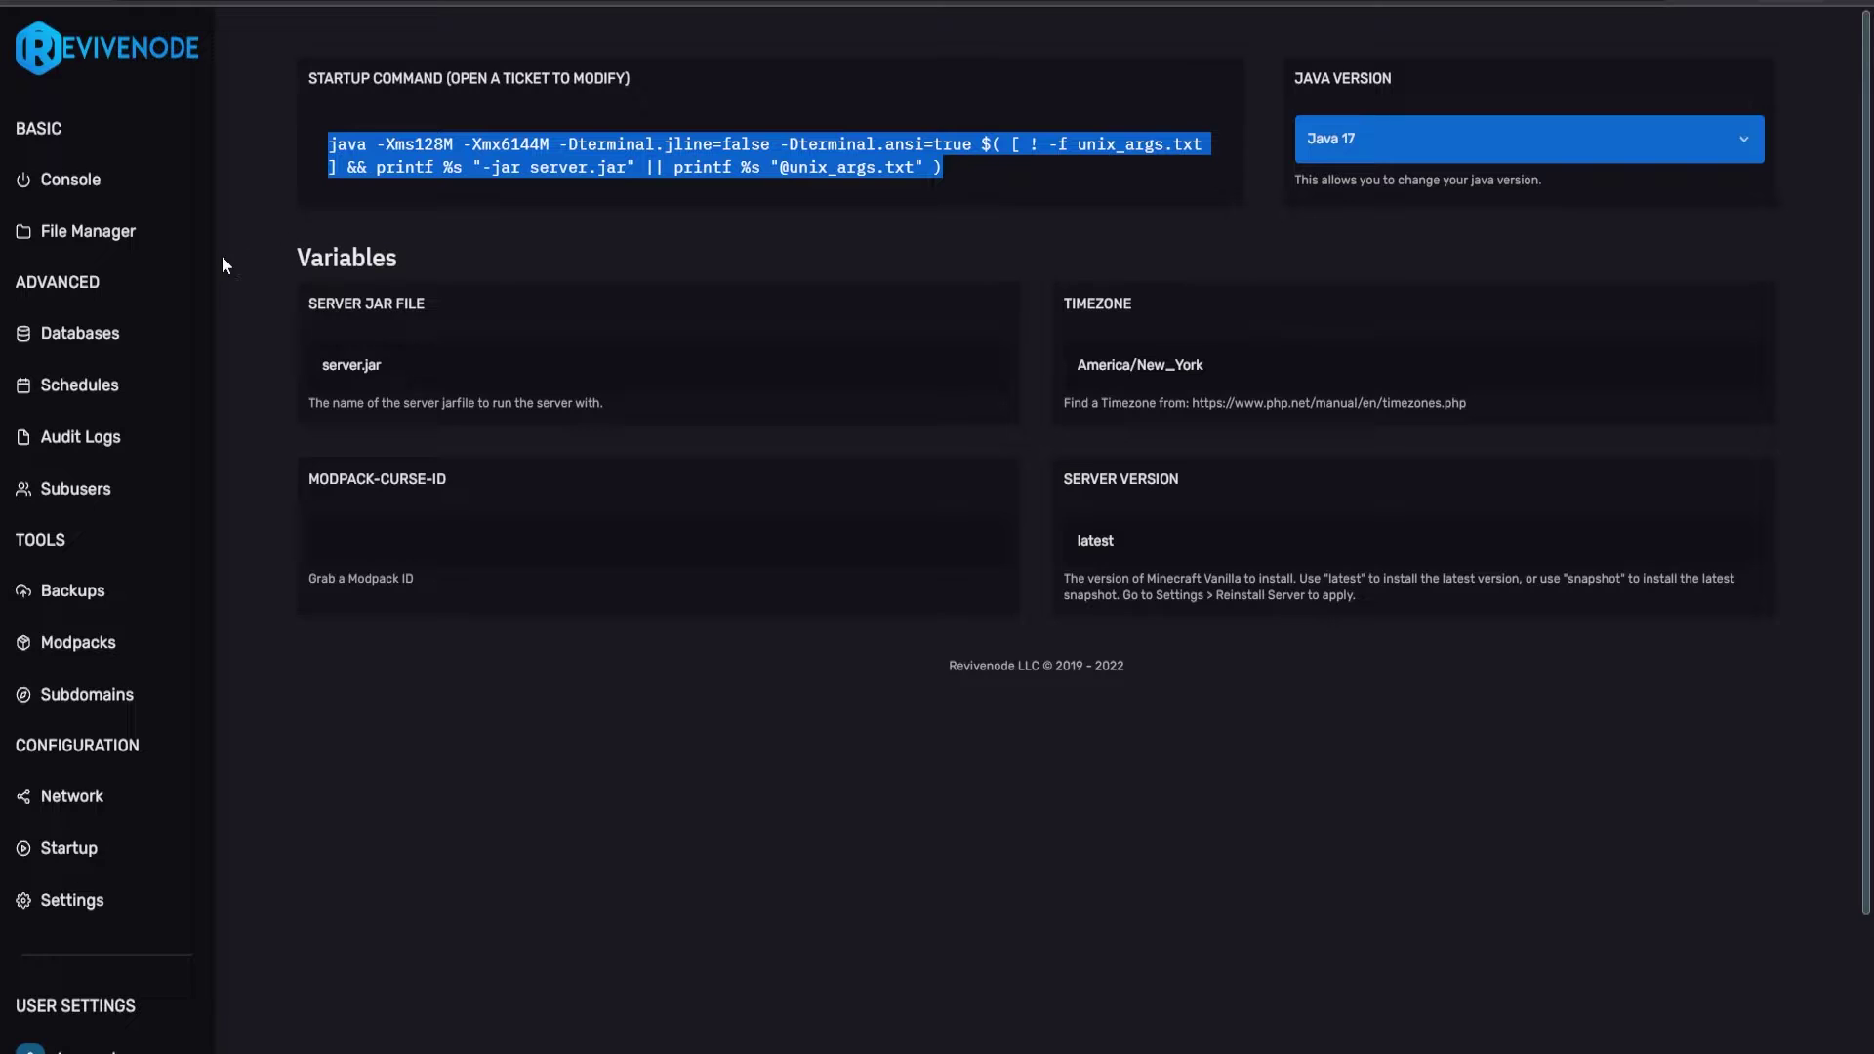
click(108, 185)
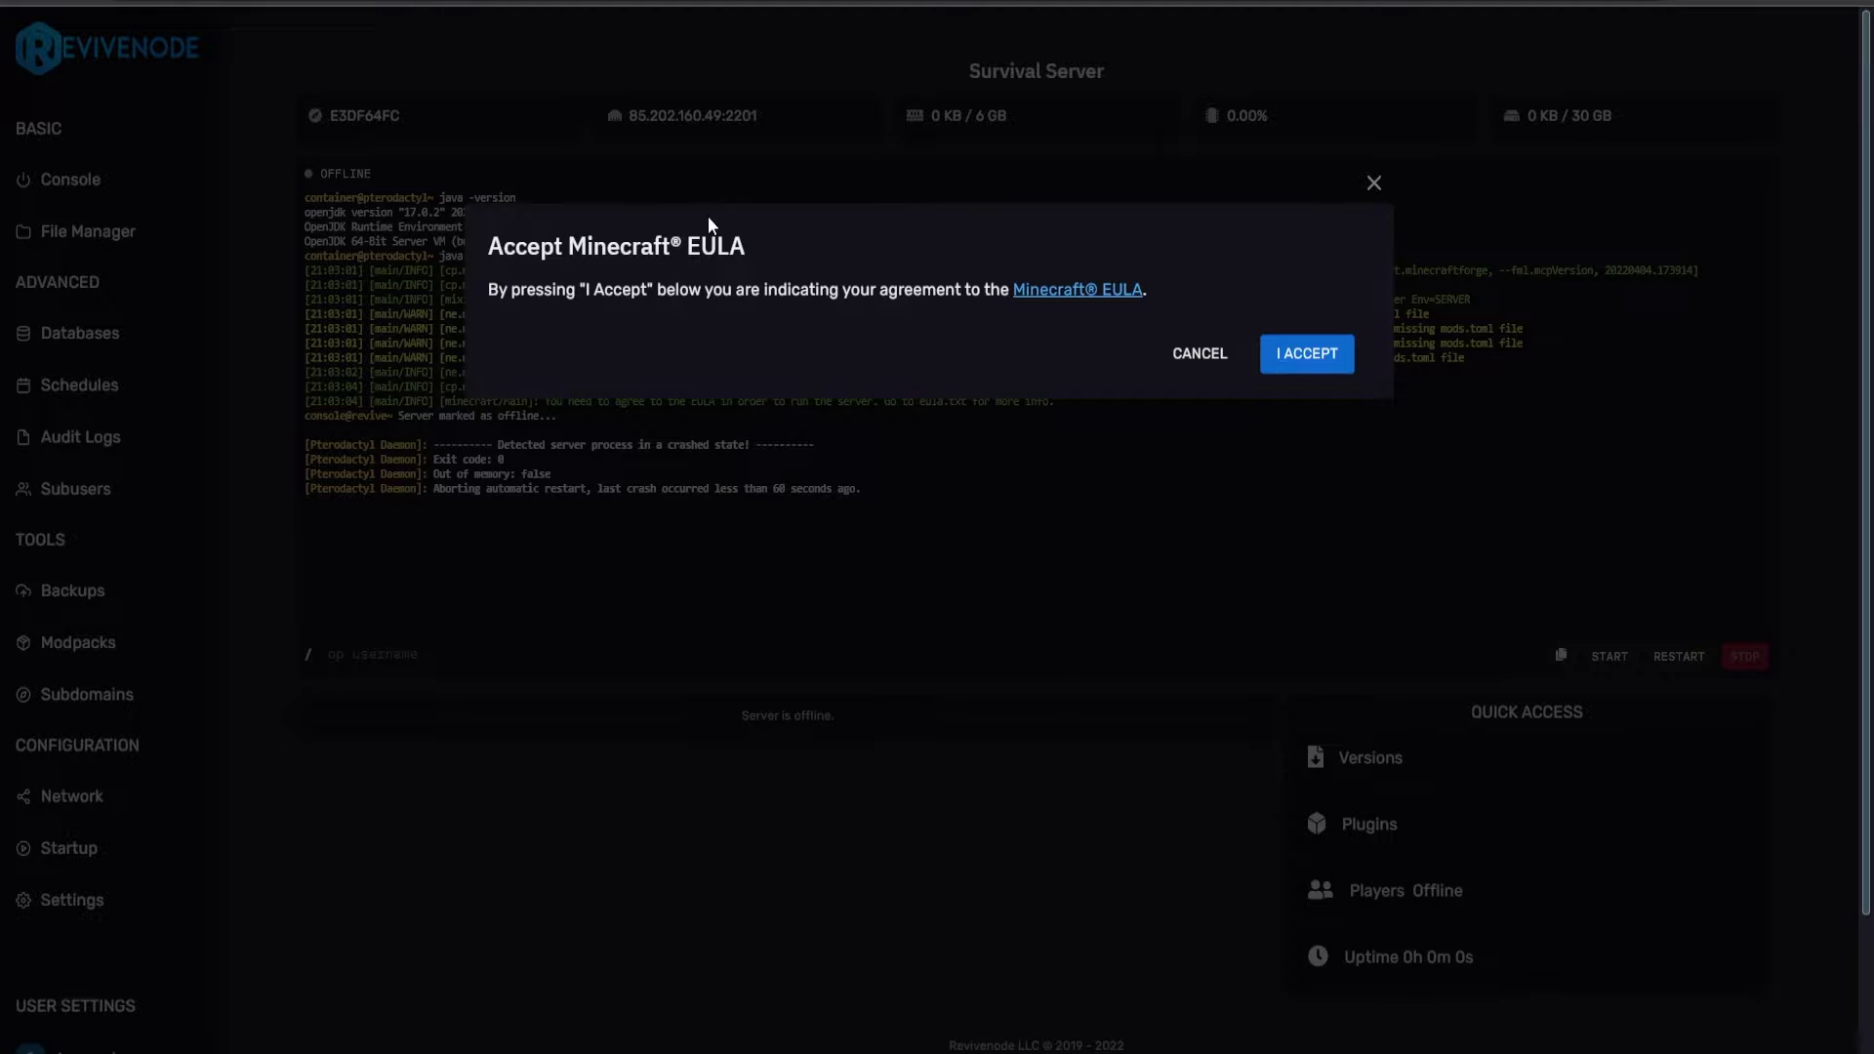
click(1308, 369)
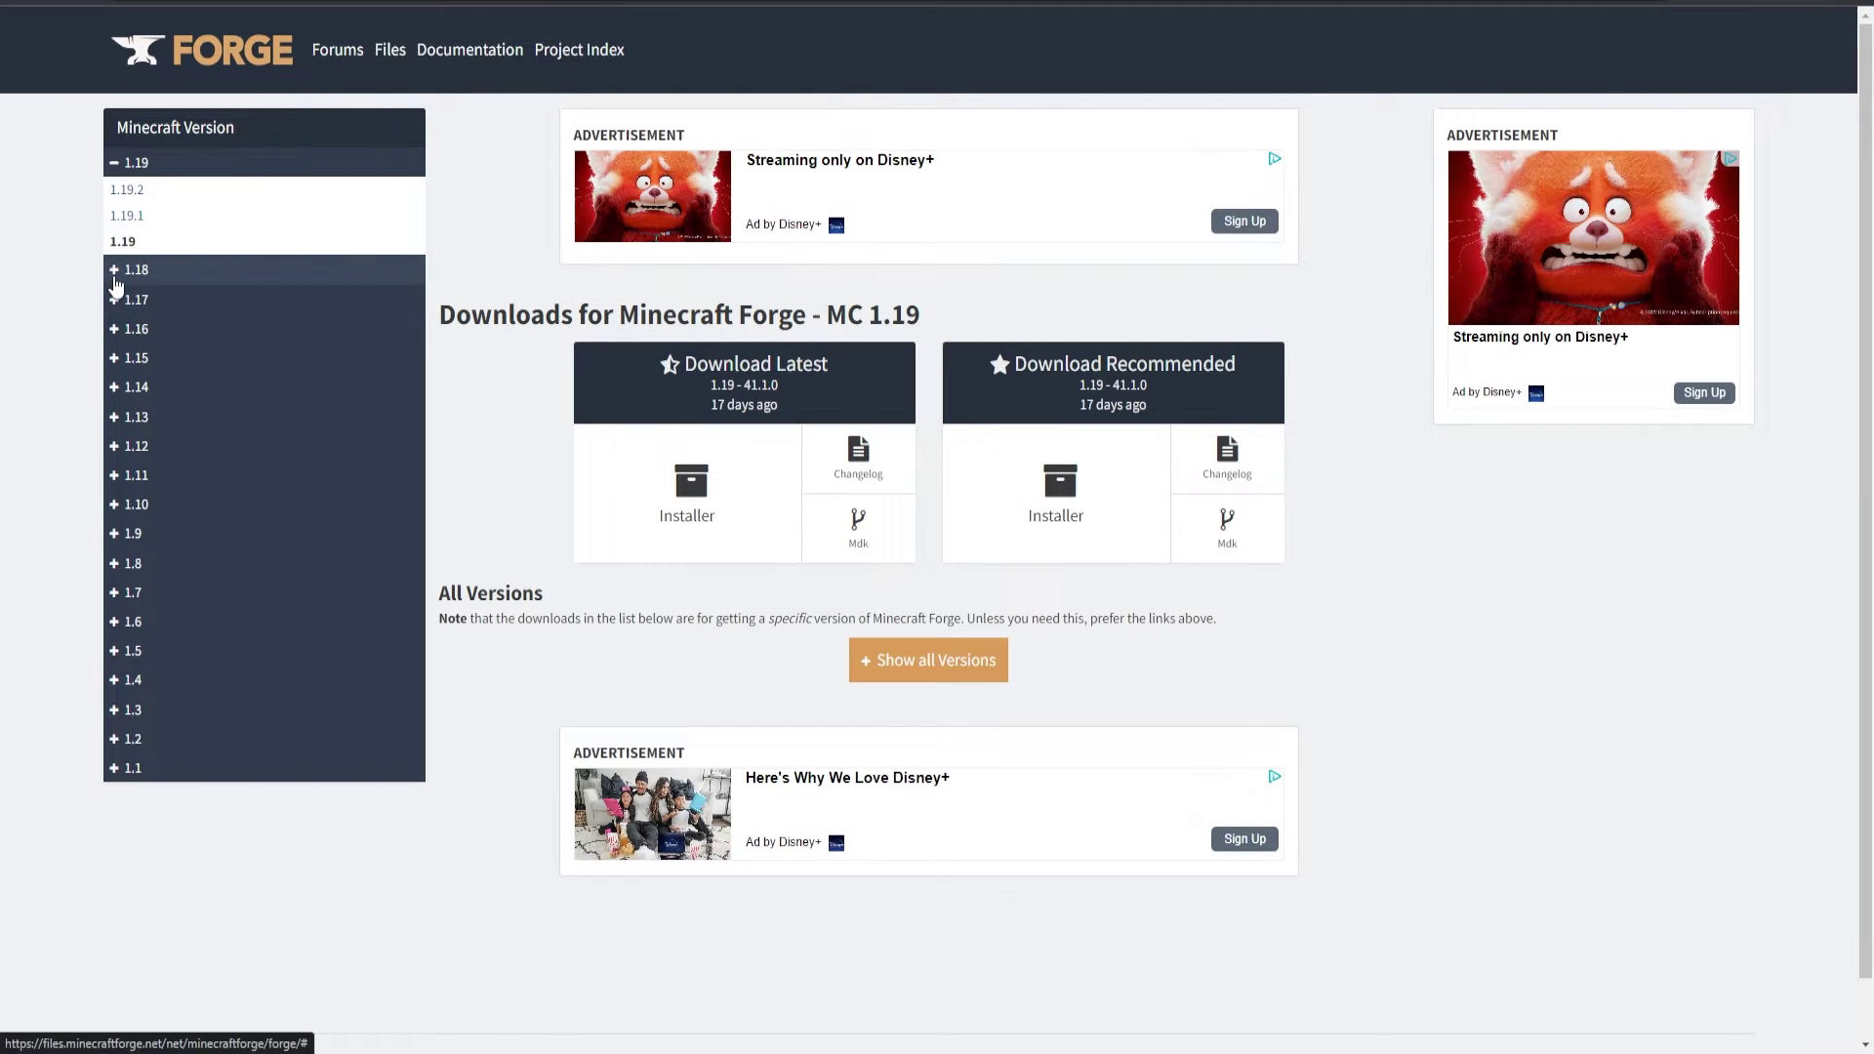
Select Minecraft version 1.18.2 on the Forge downloads page
click(161, 270)
click(131, 298)
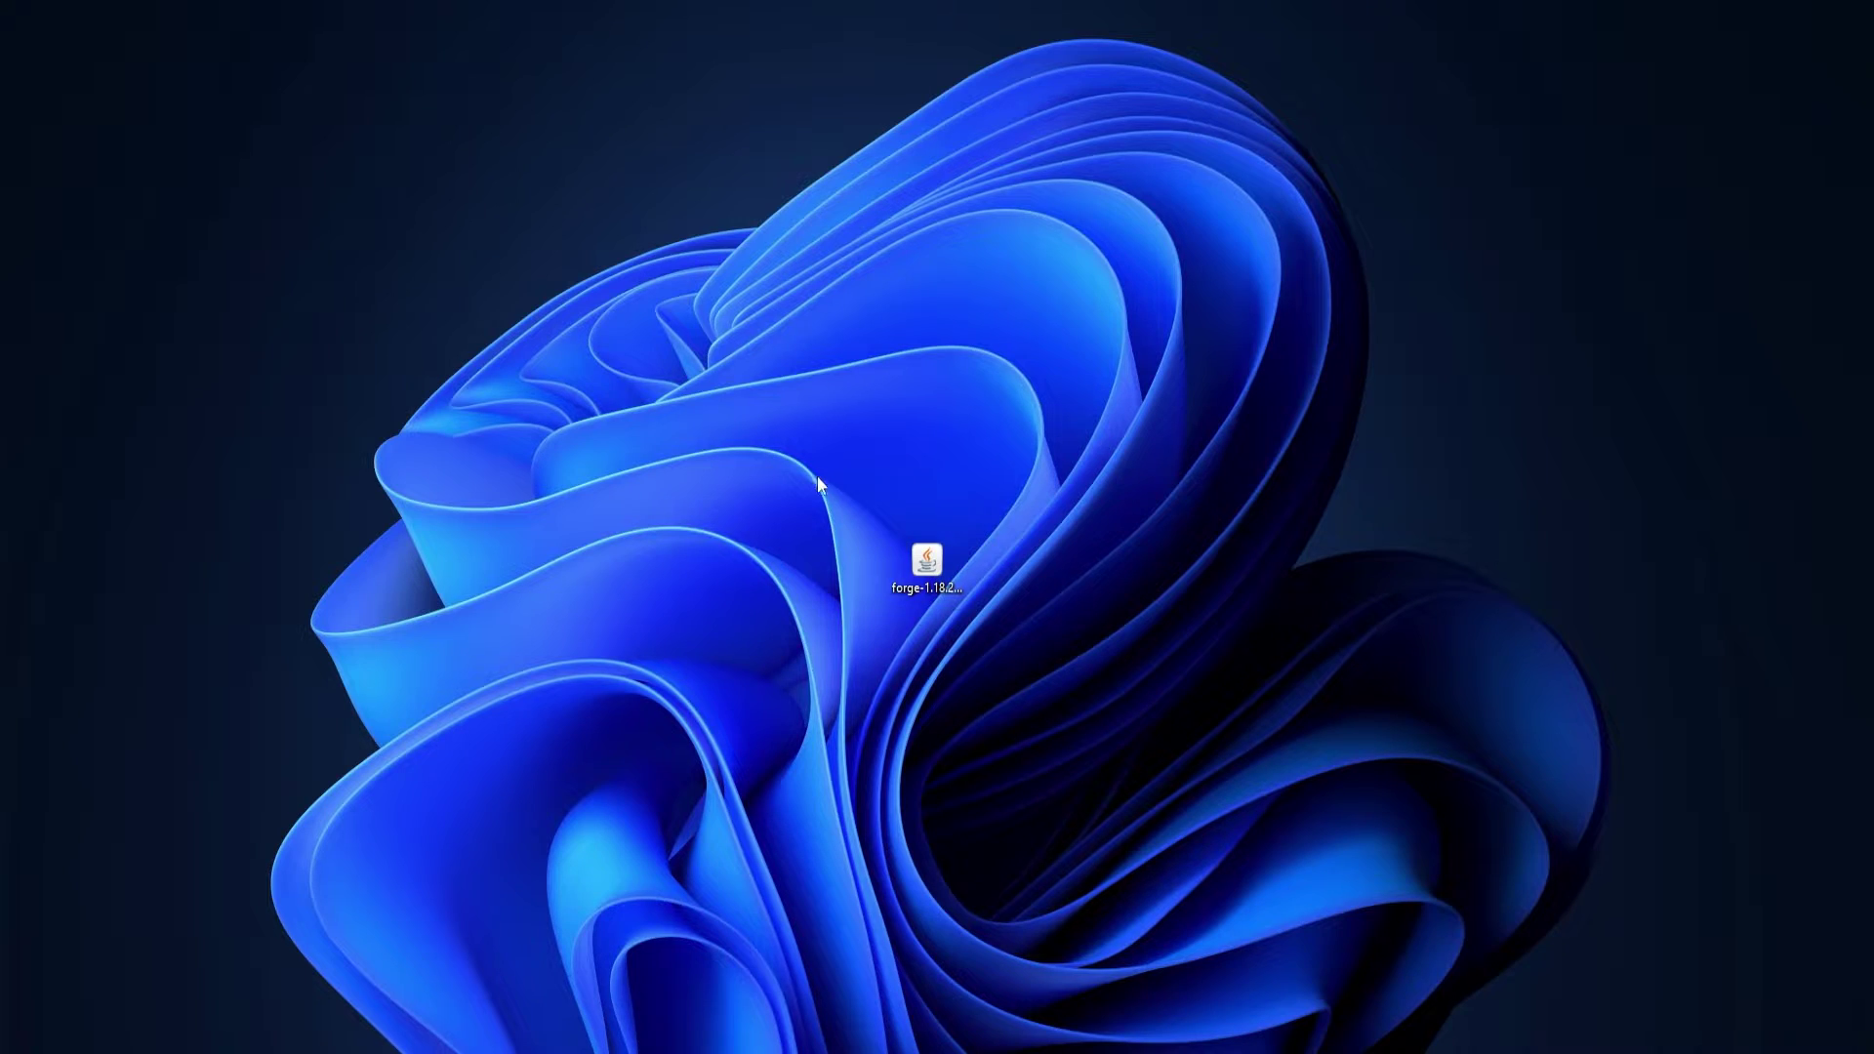
Open the Forge 1.18.2 installer on the desktop with Java(TM) Platform SE binary
drag(817, 476, 1109, 738)
double_click(937, 578)
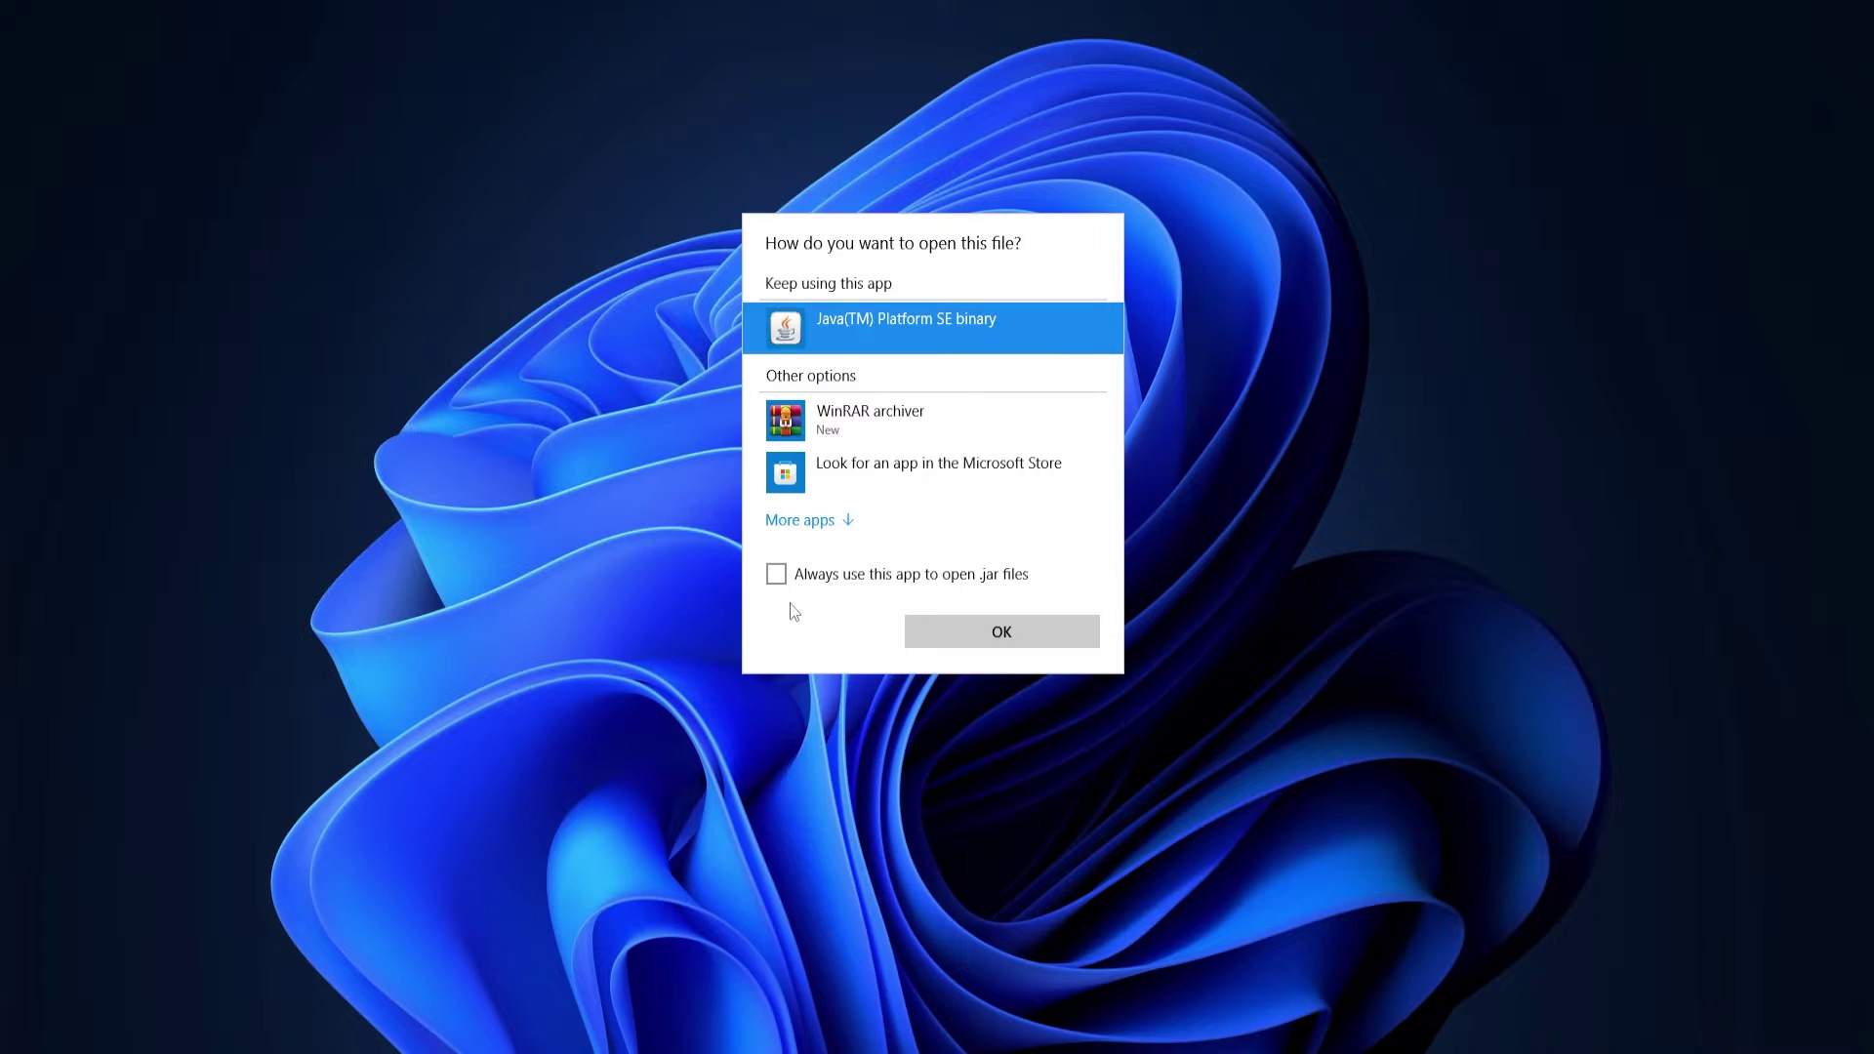
click(990, 639)
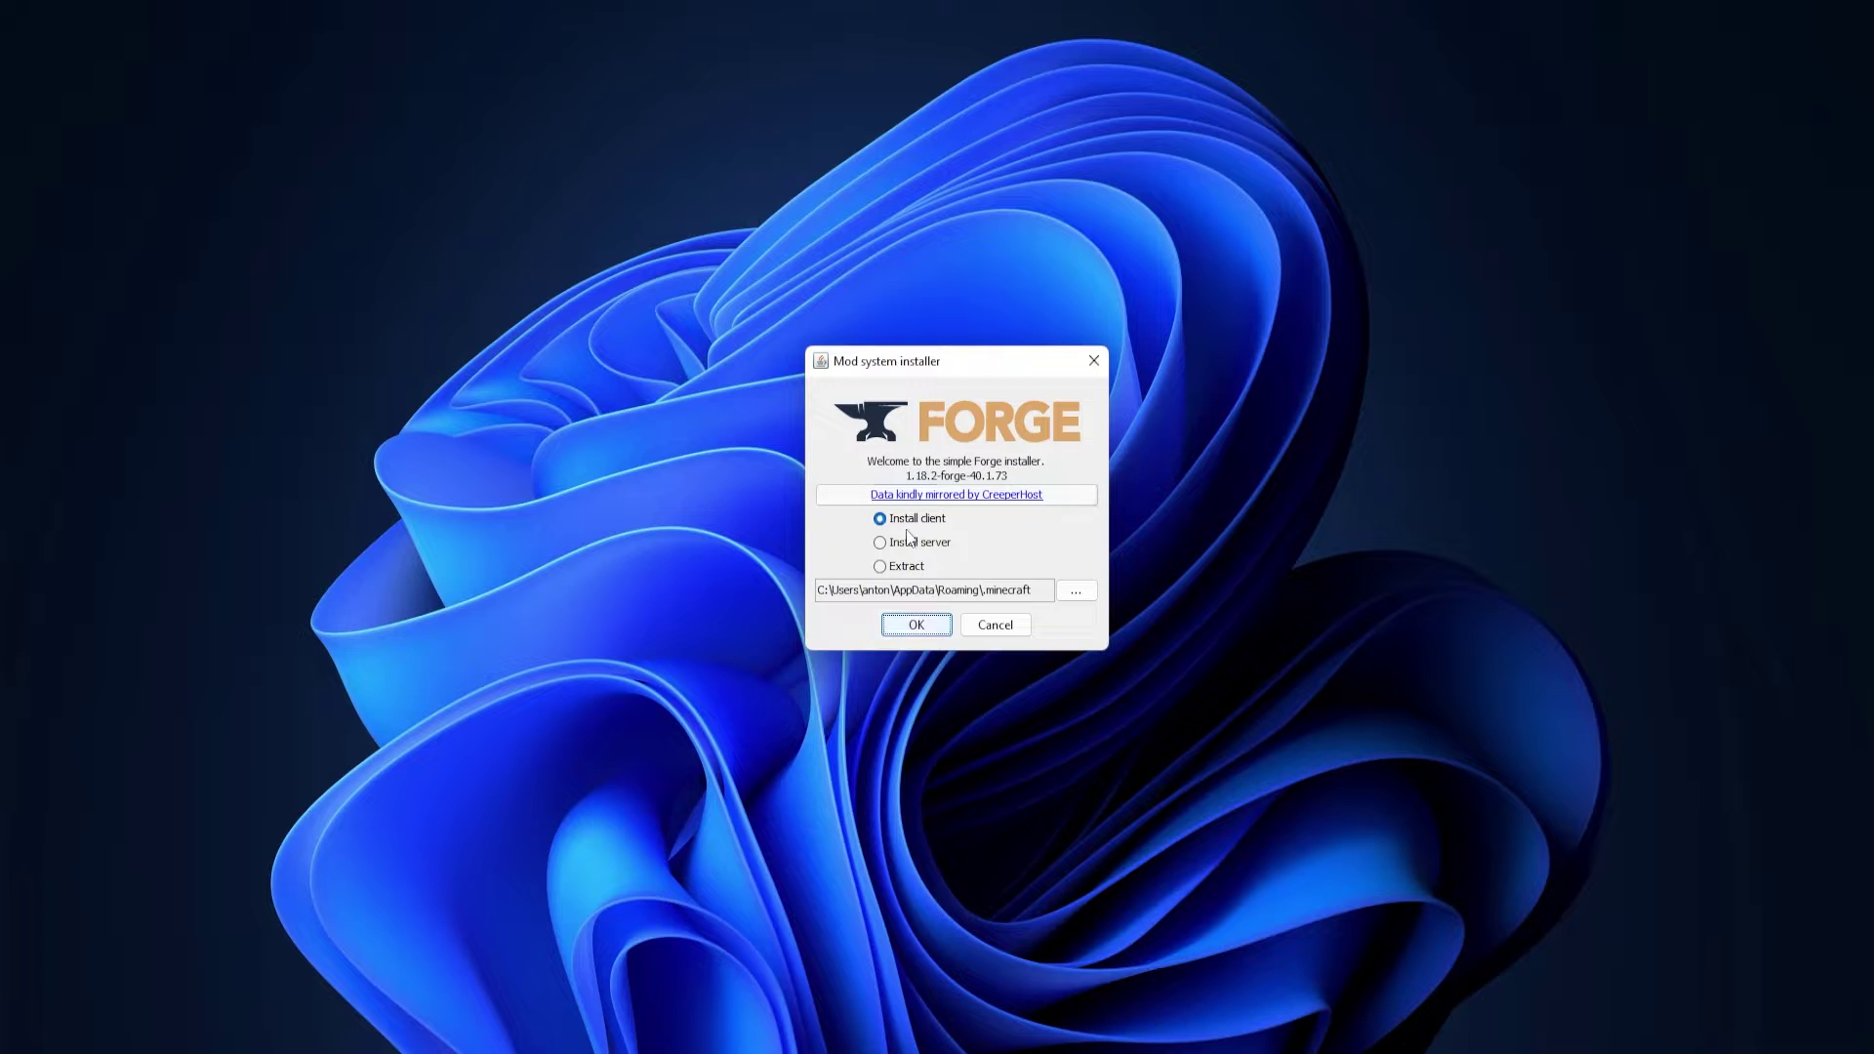
Create a new desktop folder named Forge and return to the installer
right_click(349, 453)
mouse_move(507, 617)
click(683, 624)
text(Forge)
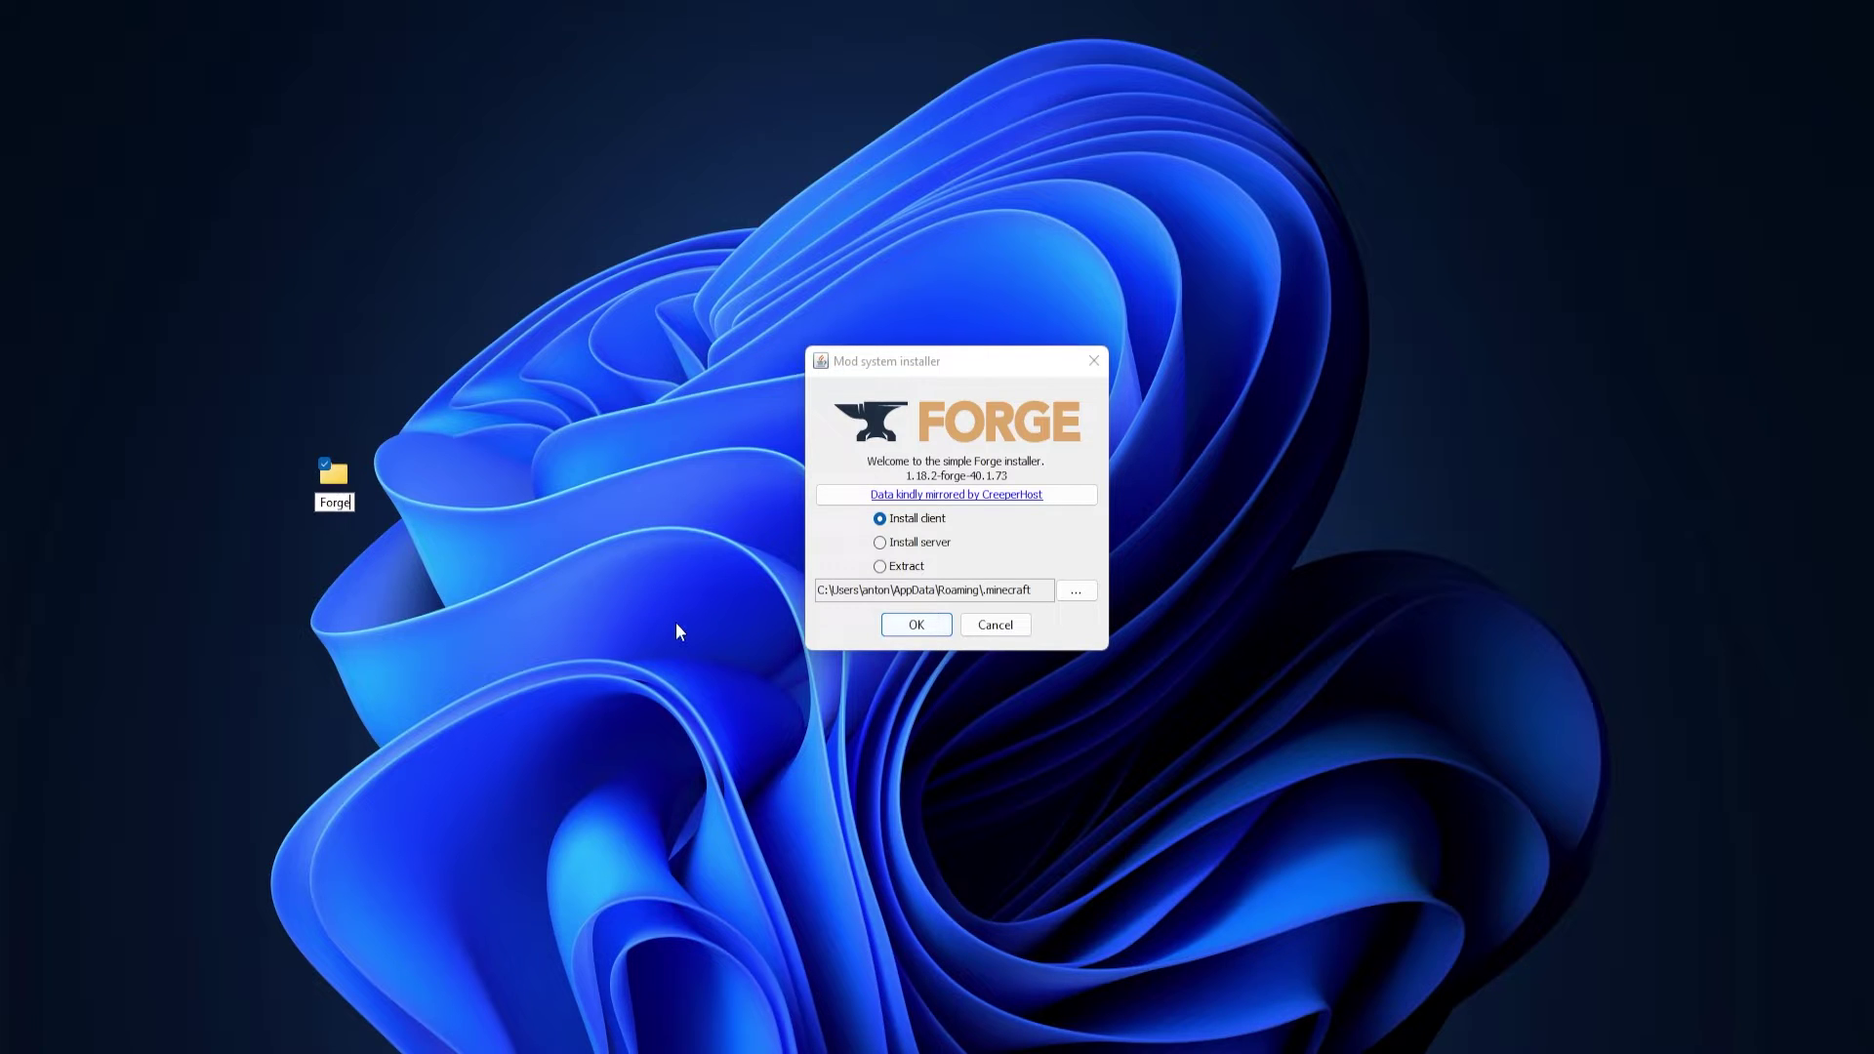
click(974, 528)
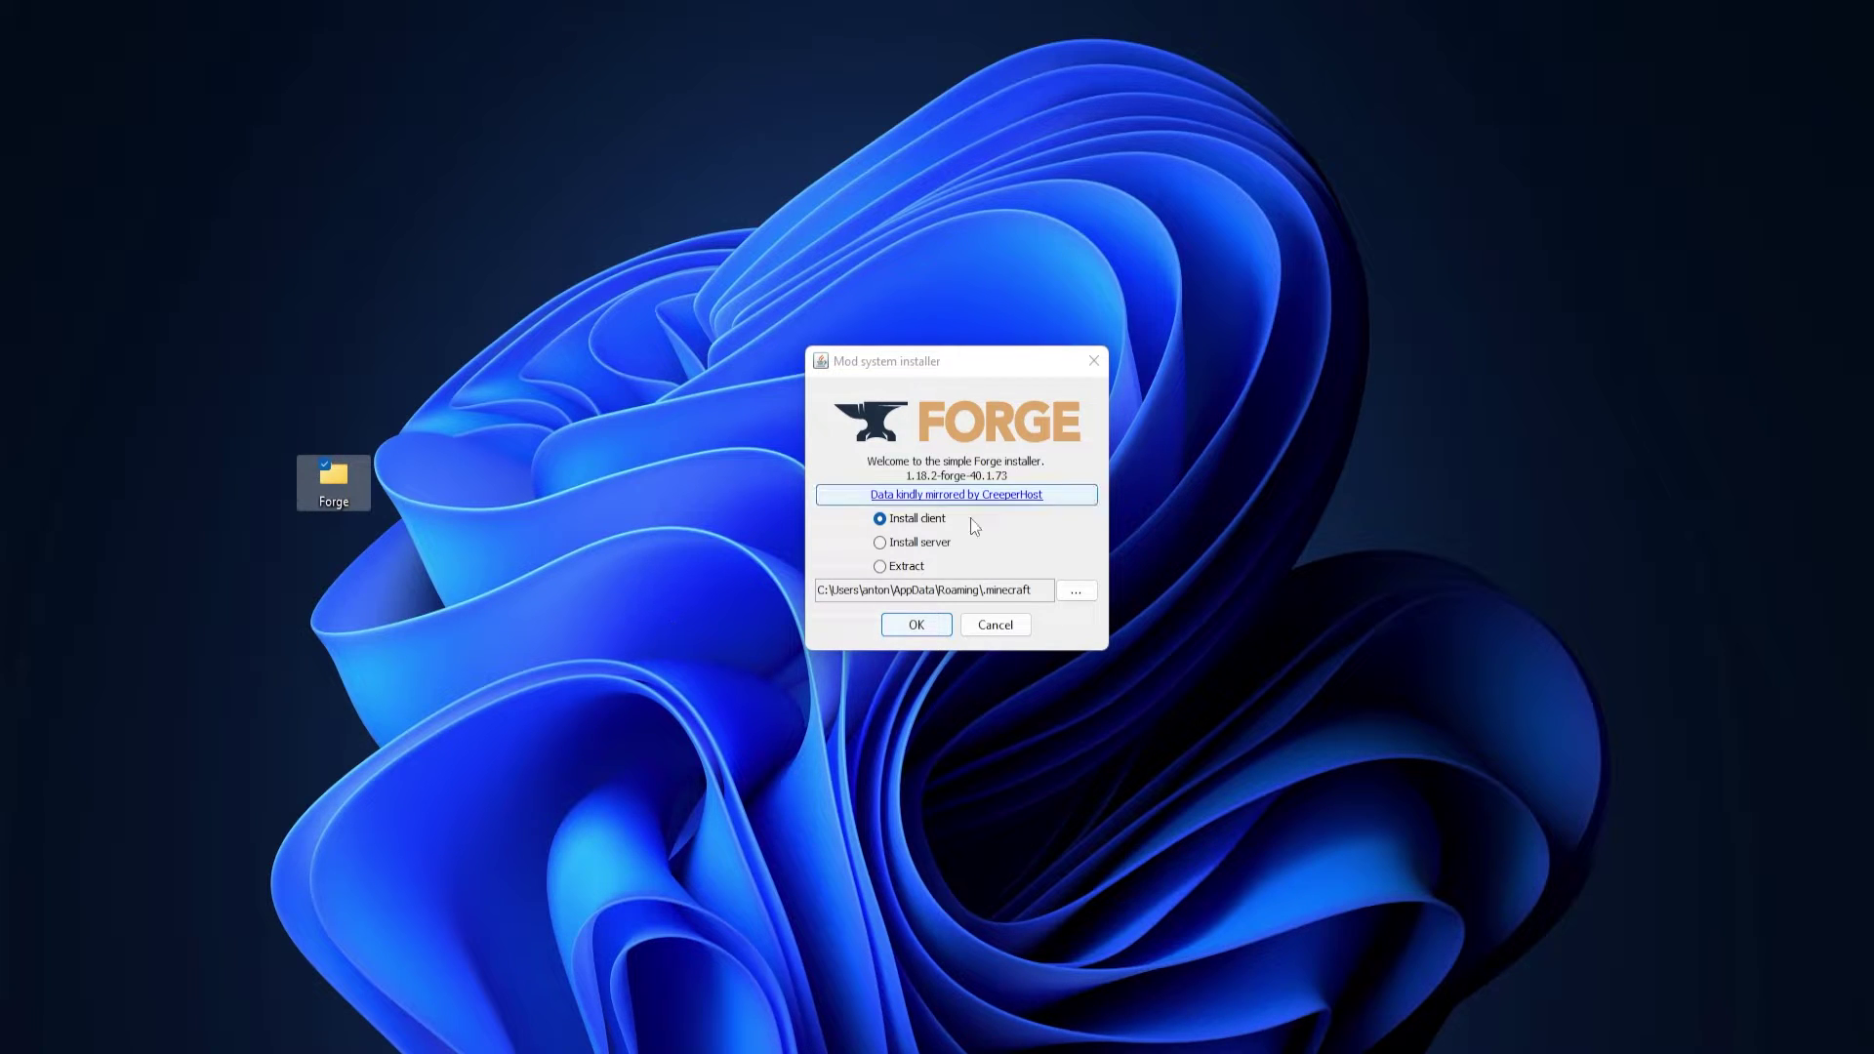
Install the Forge server into the desktop's Forge folder and close the completion message
click(908, 542)
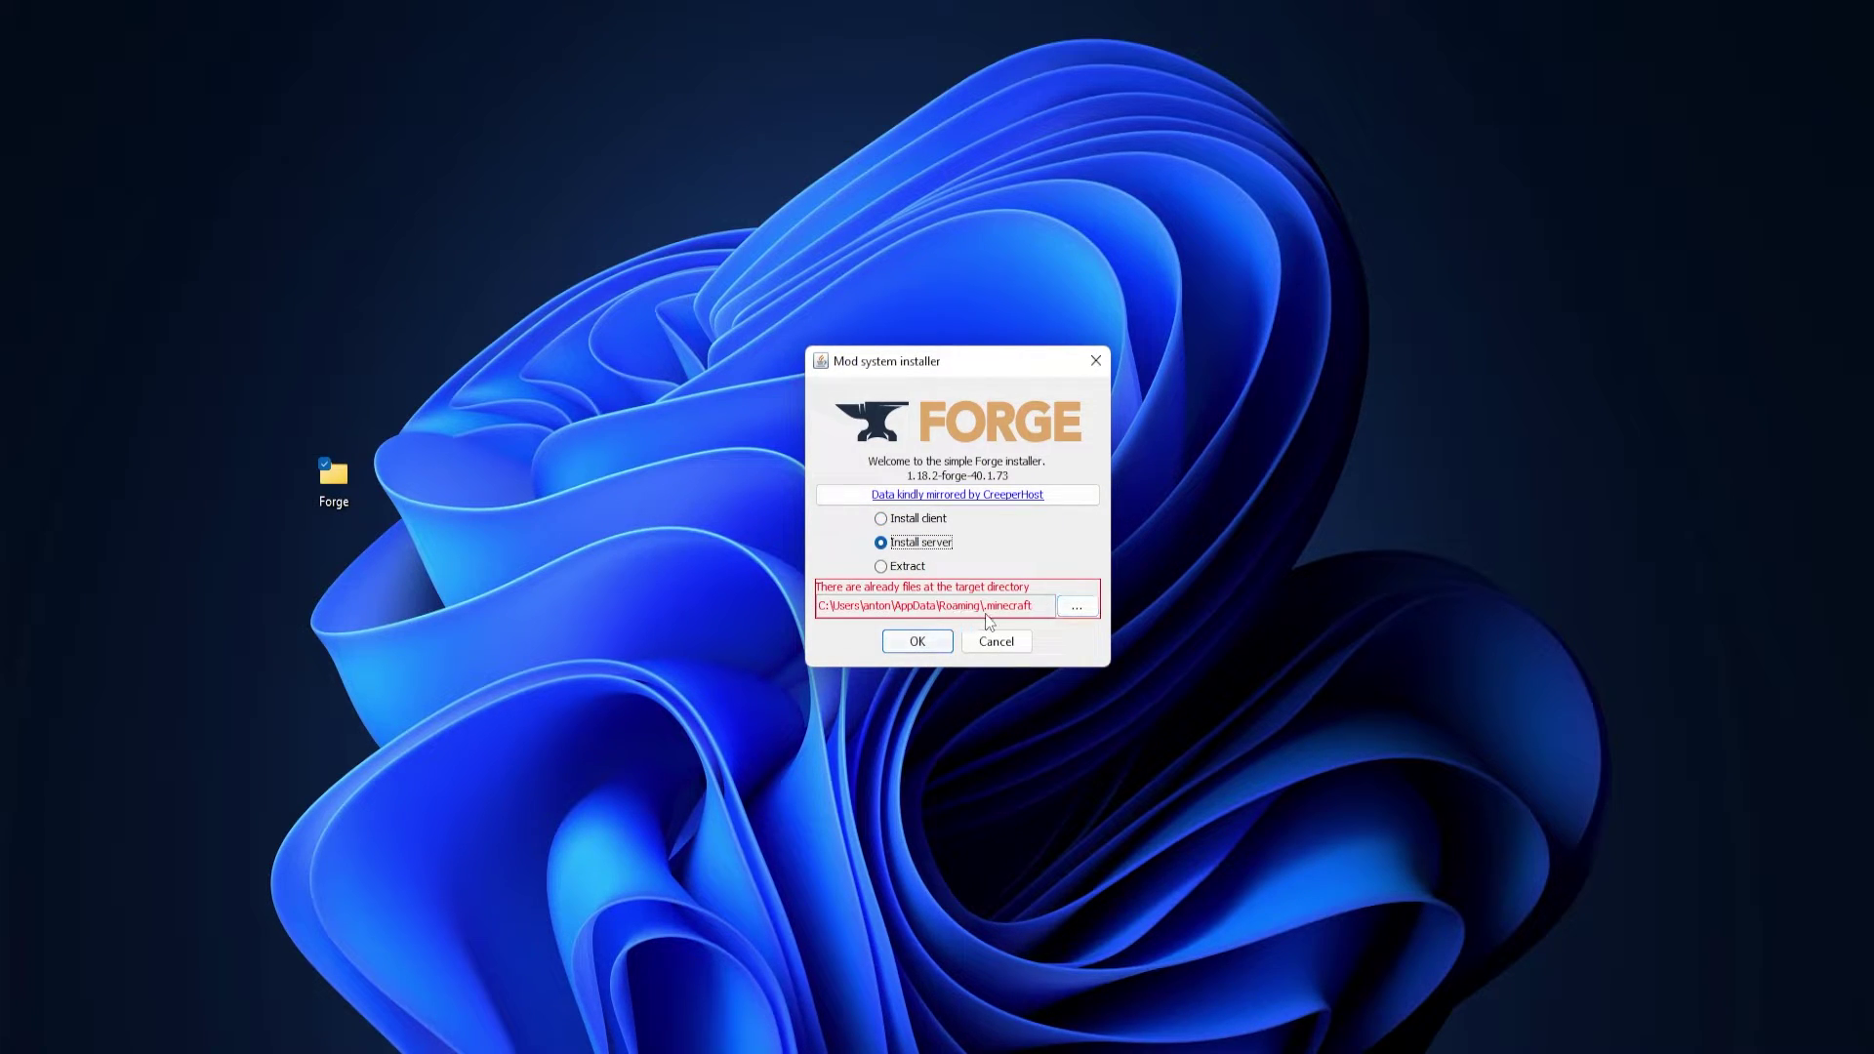
click(1077, 607)
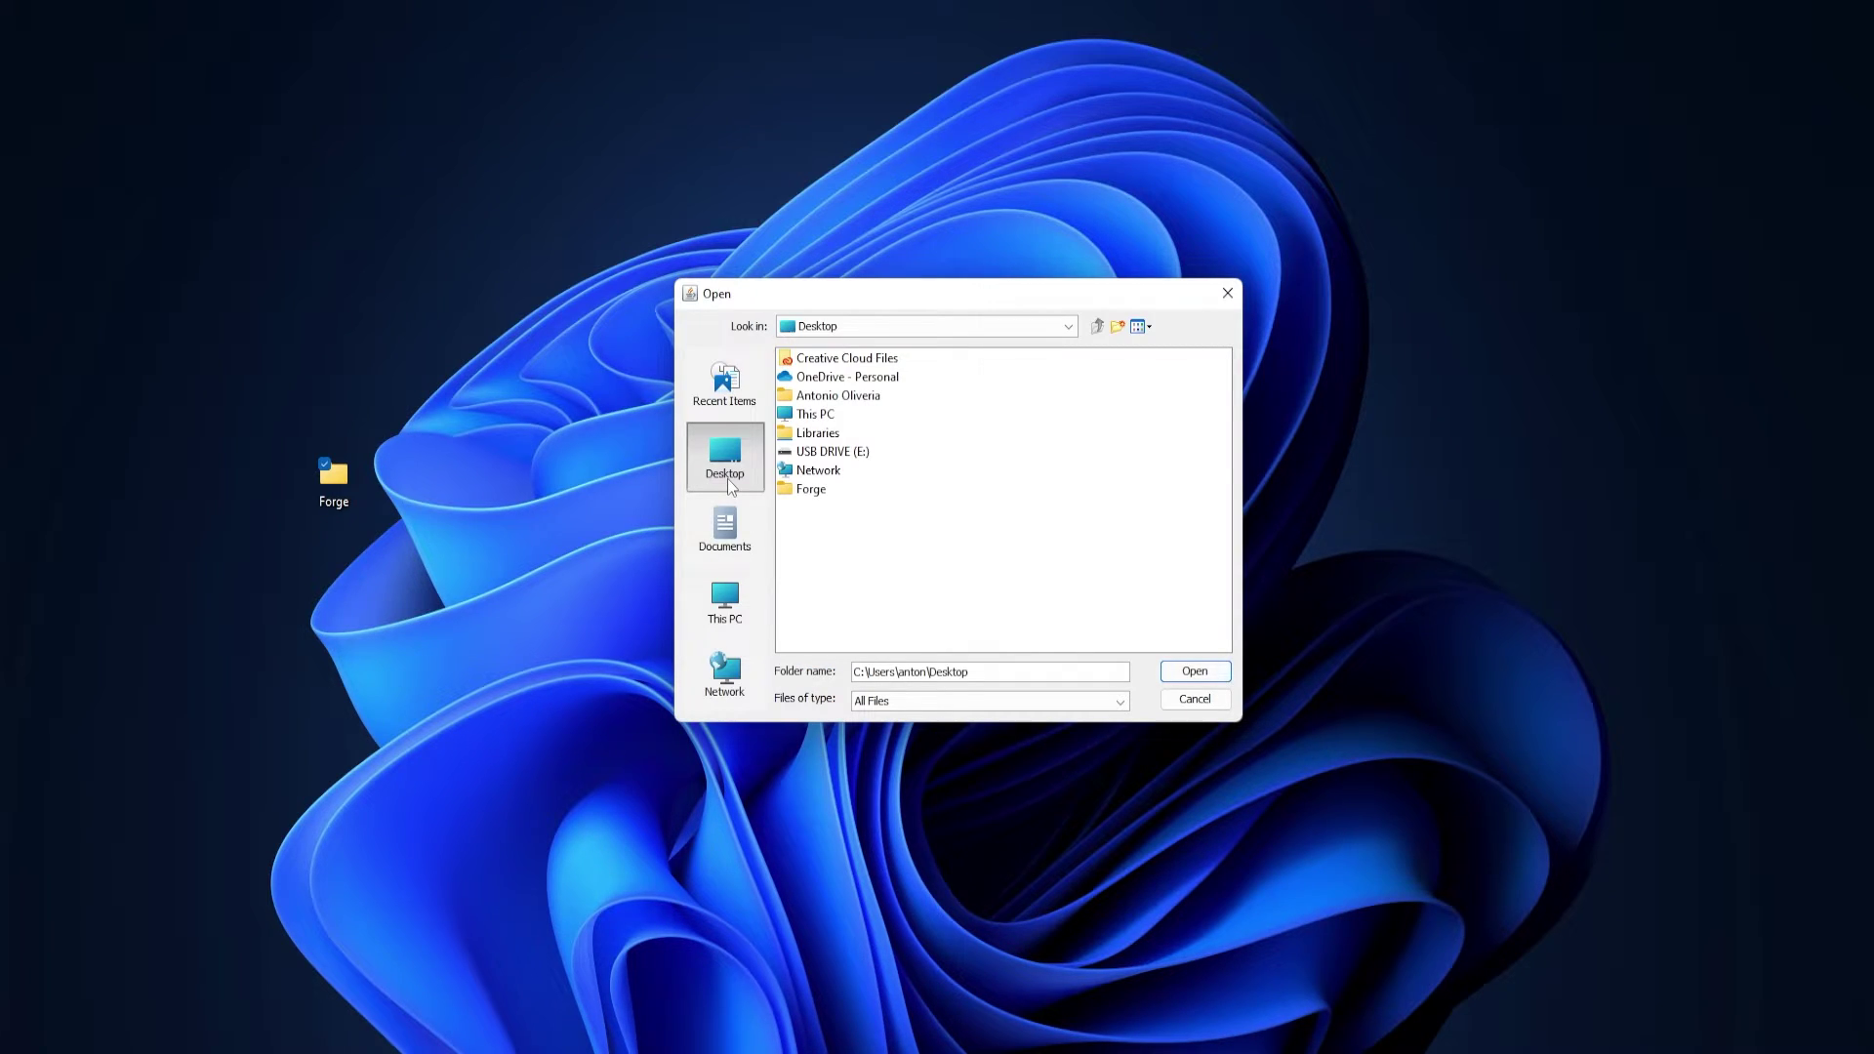
click(811, 491)
click(1193, 672)
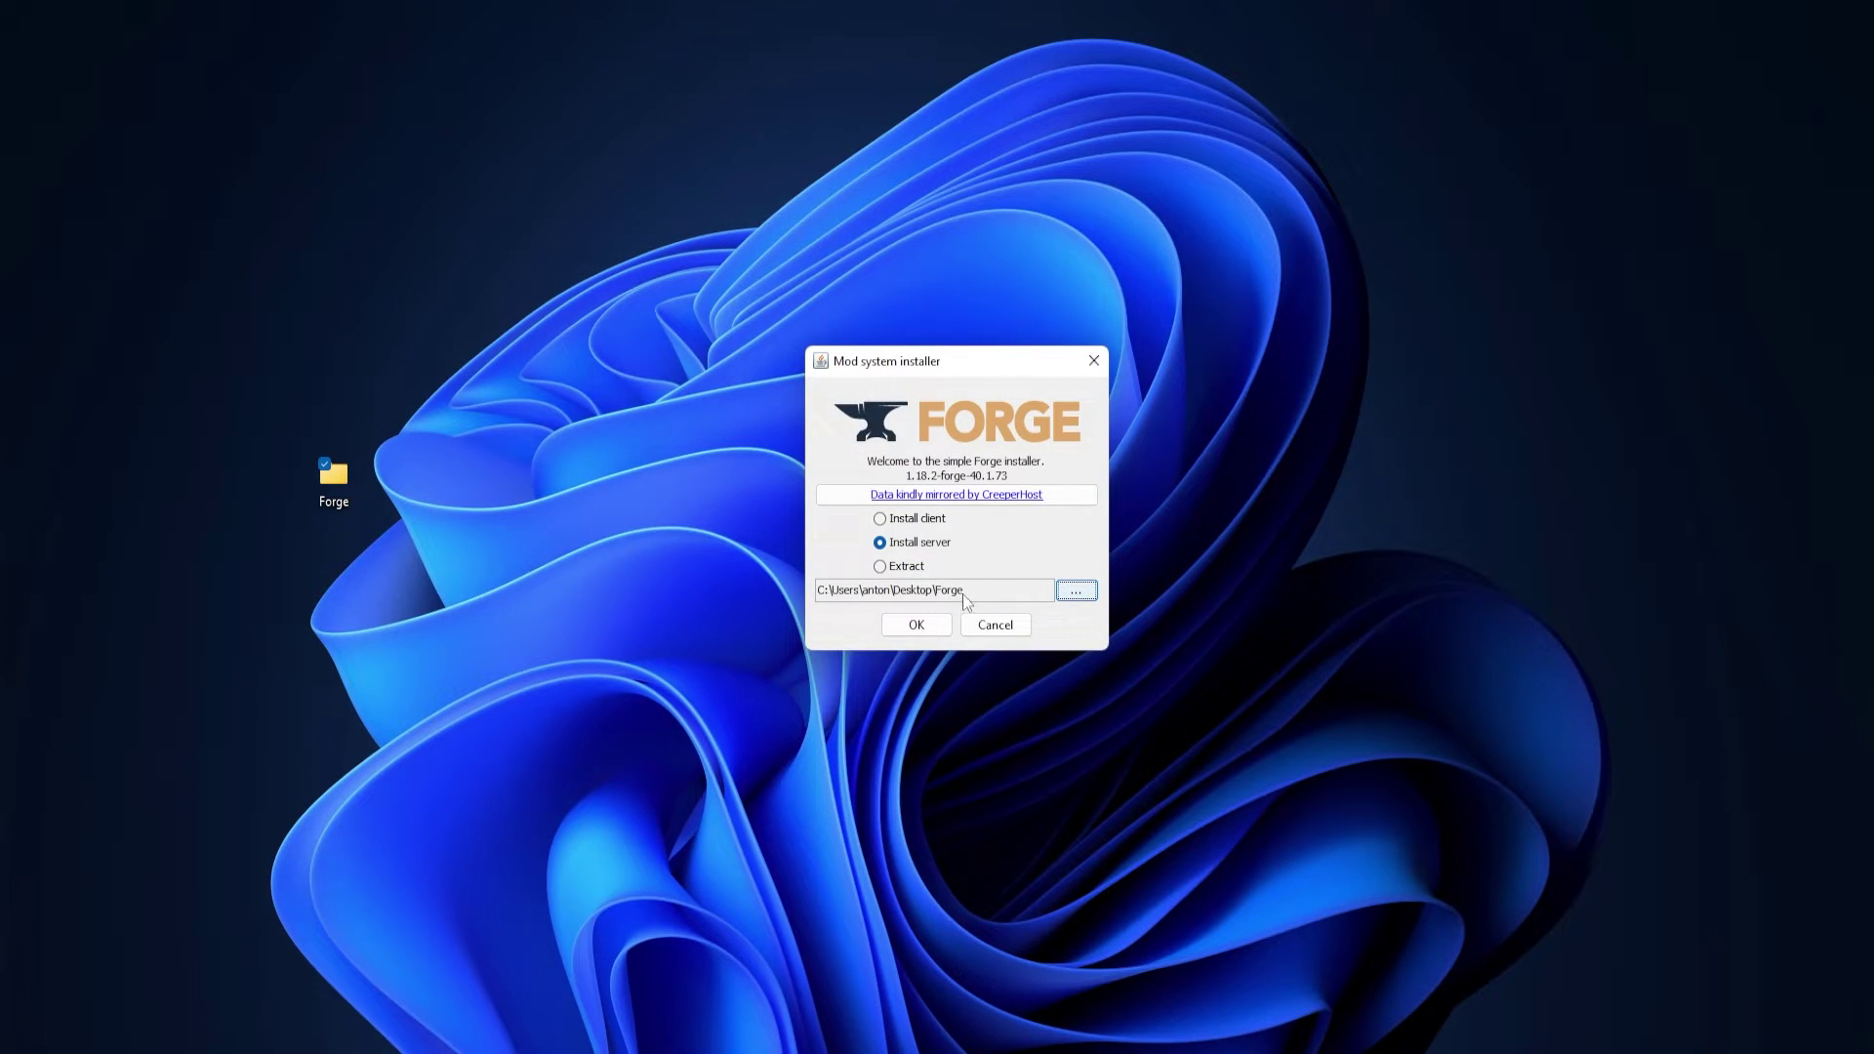
click(908, 624)
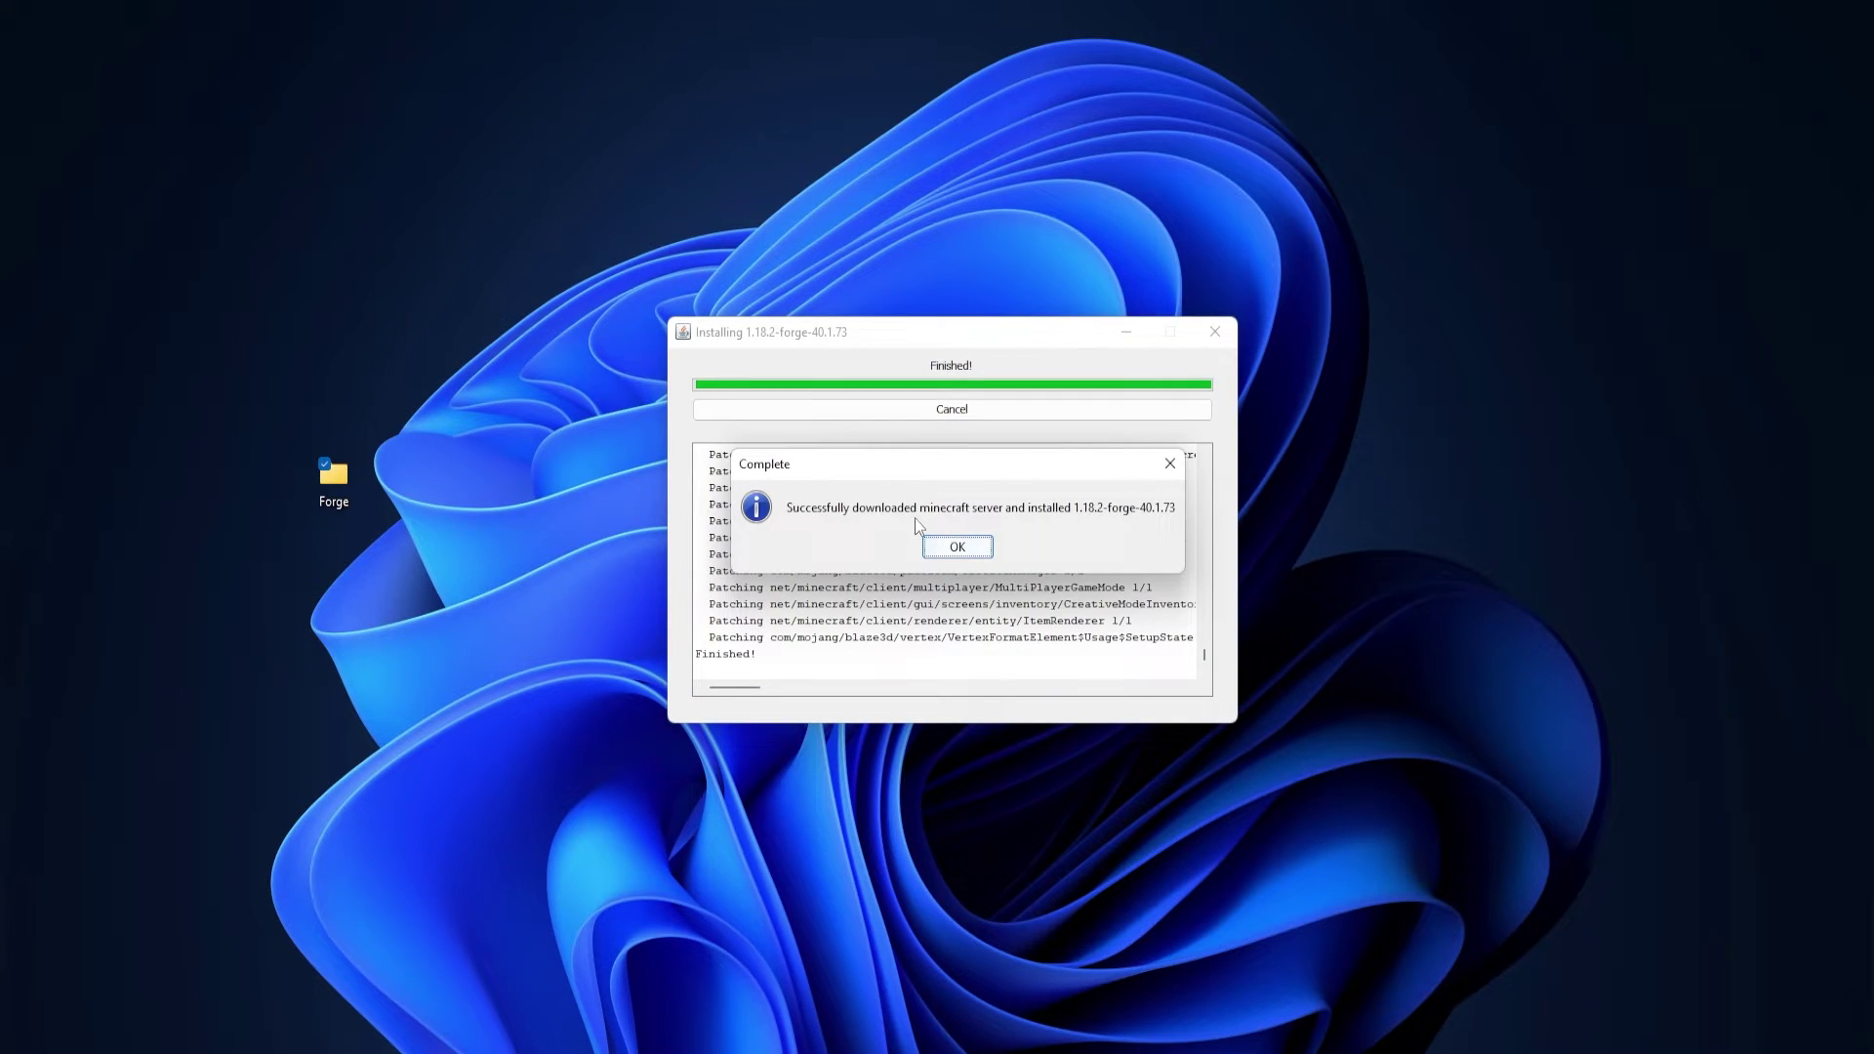
click(939, 548)
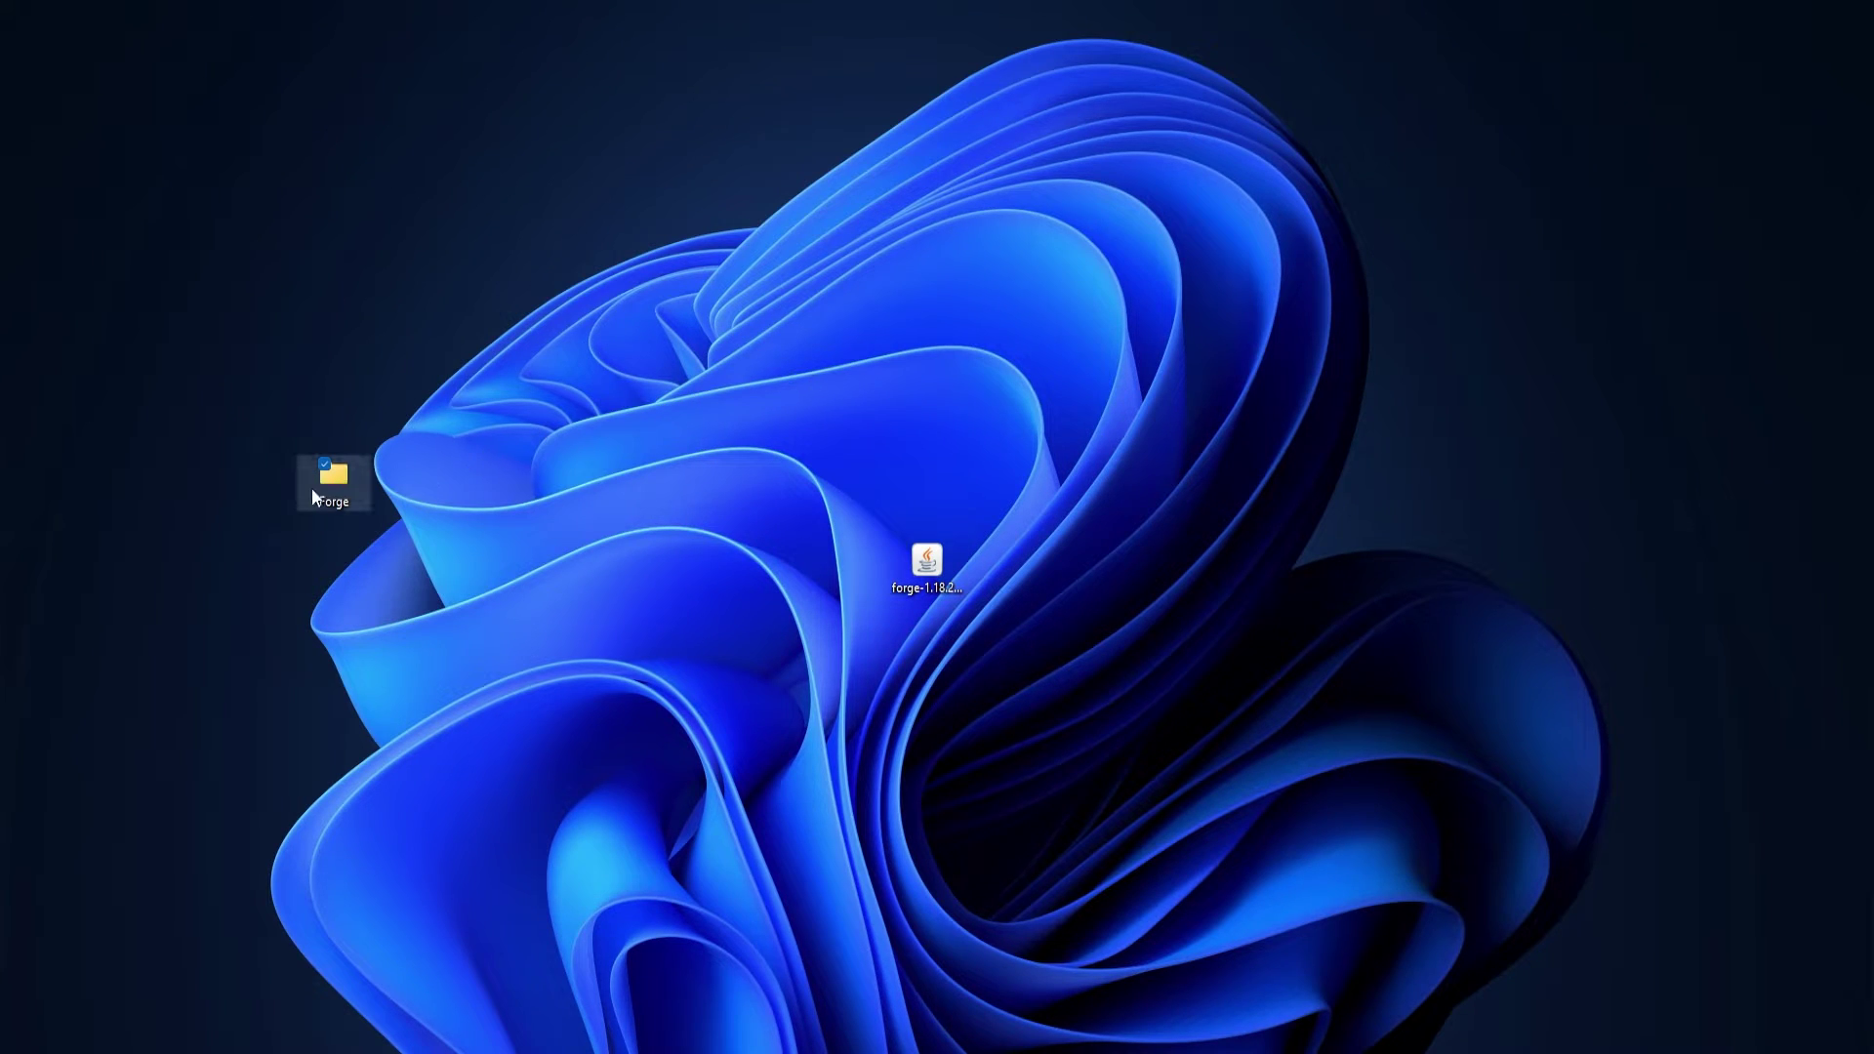
Copy unix_args.txt from libraries/net/minecraftforge/forge/1.18.2-40.1.73 inside the Forge folder
double_click(333, 475)
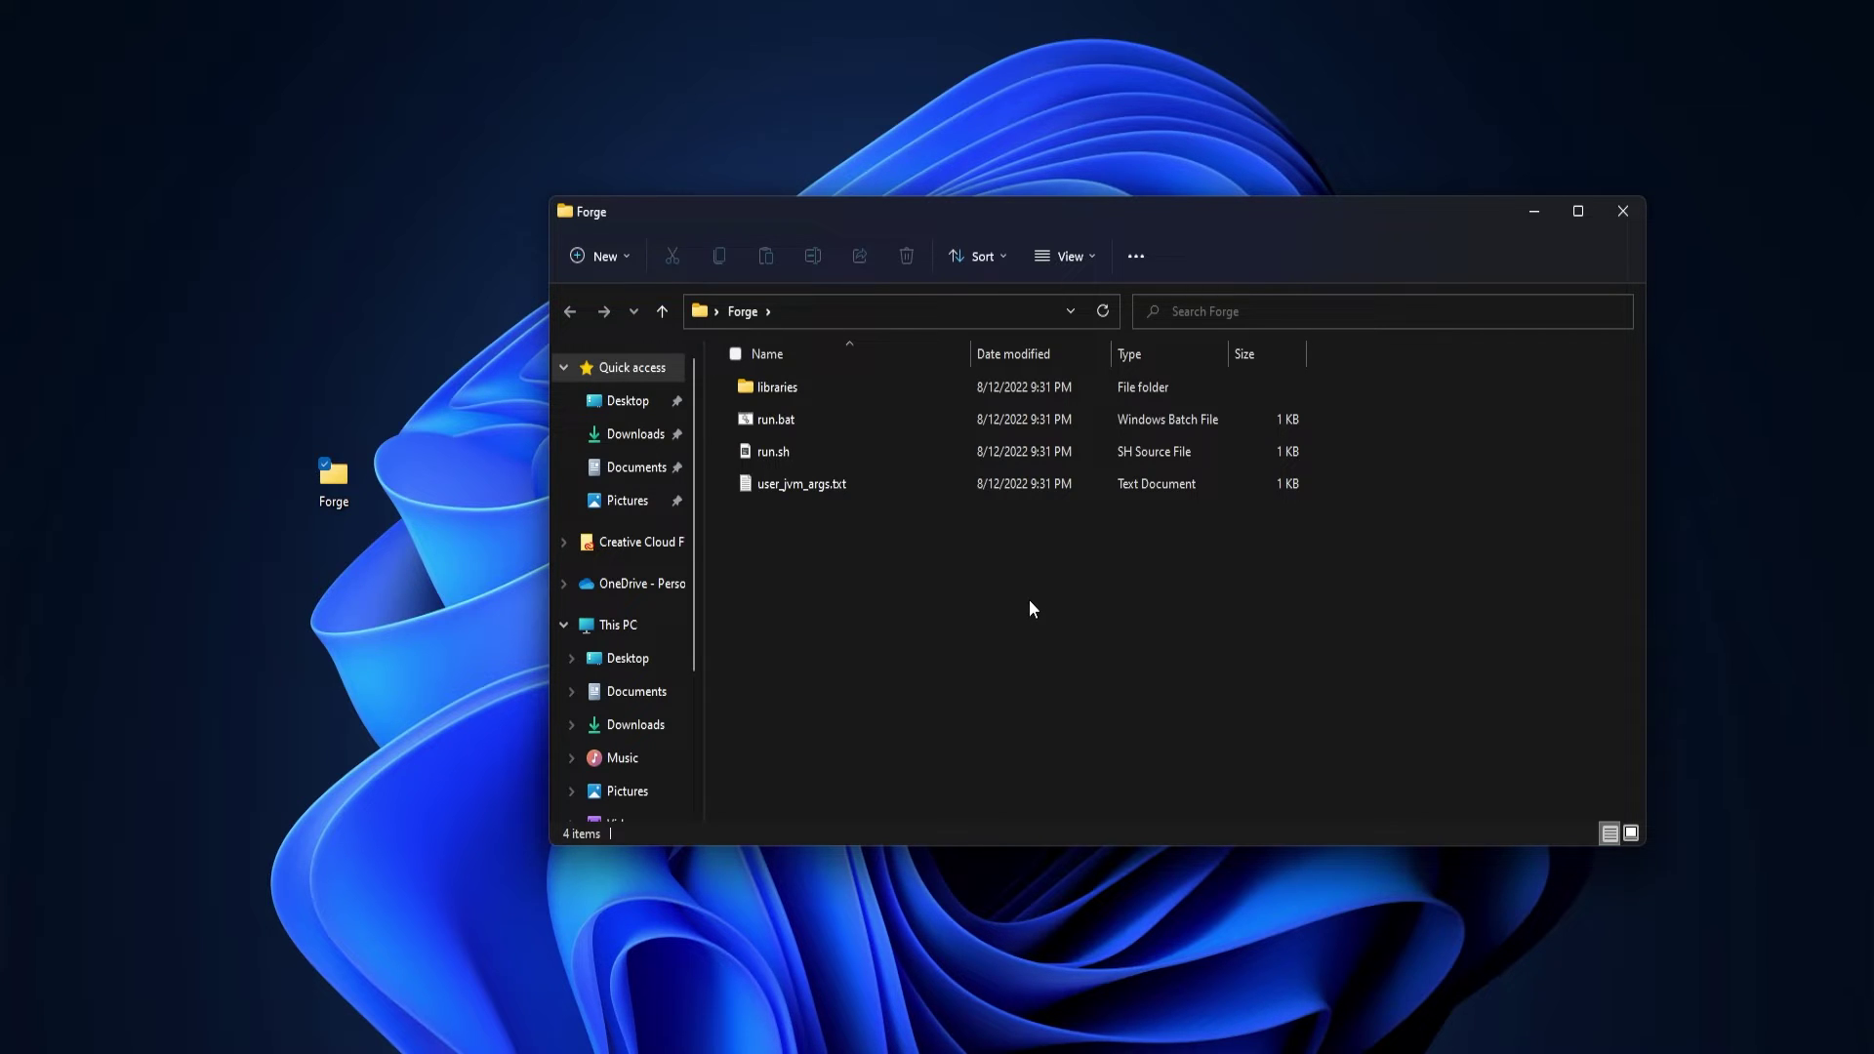
double_click(783, 388)
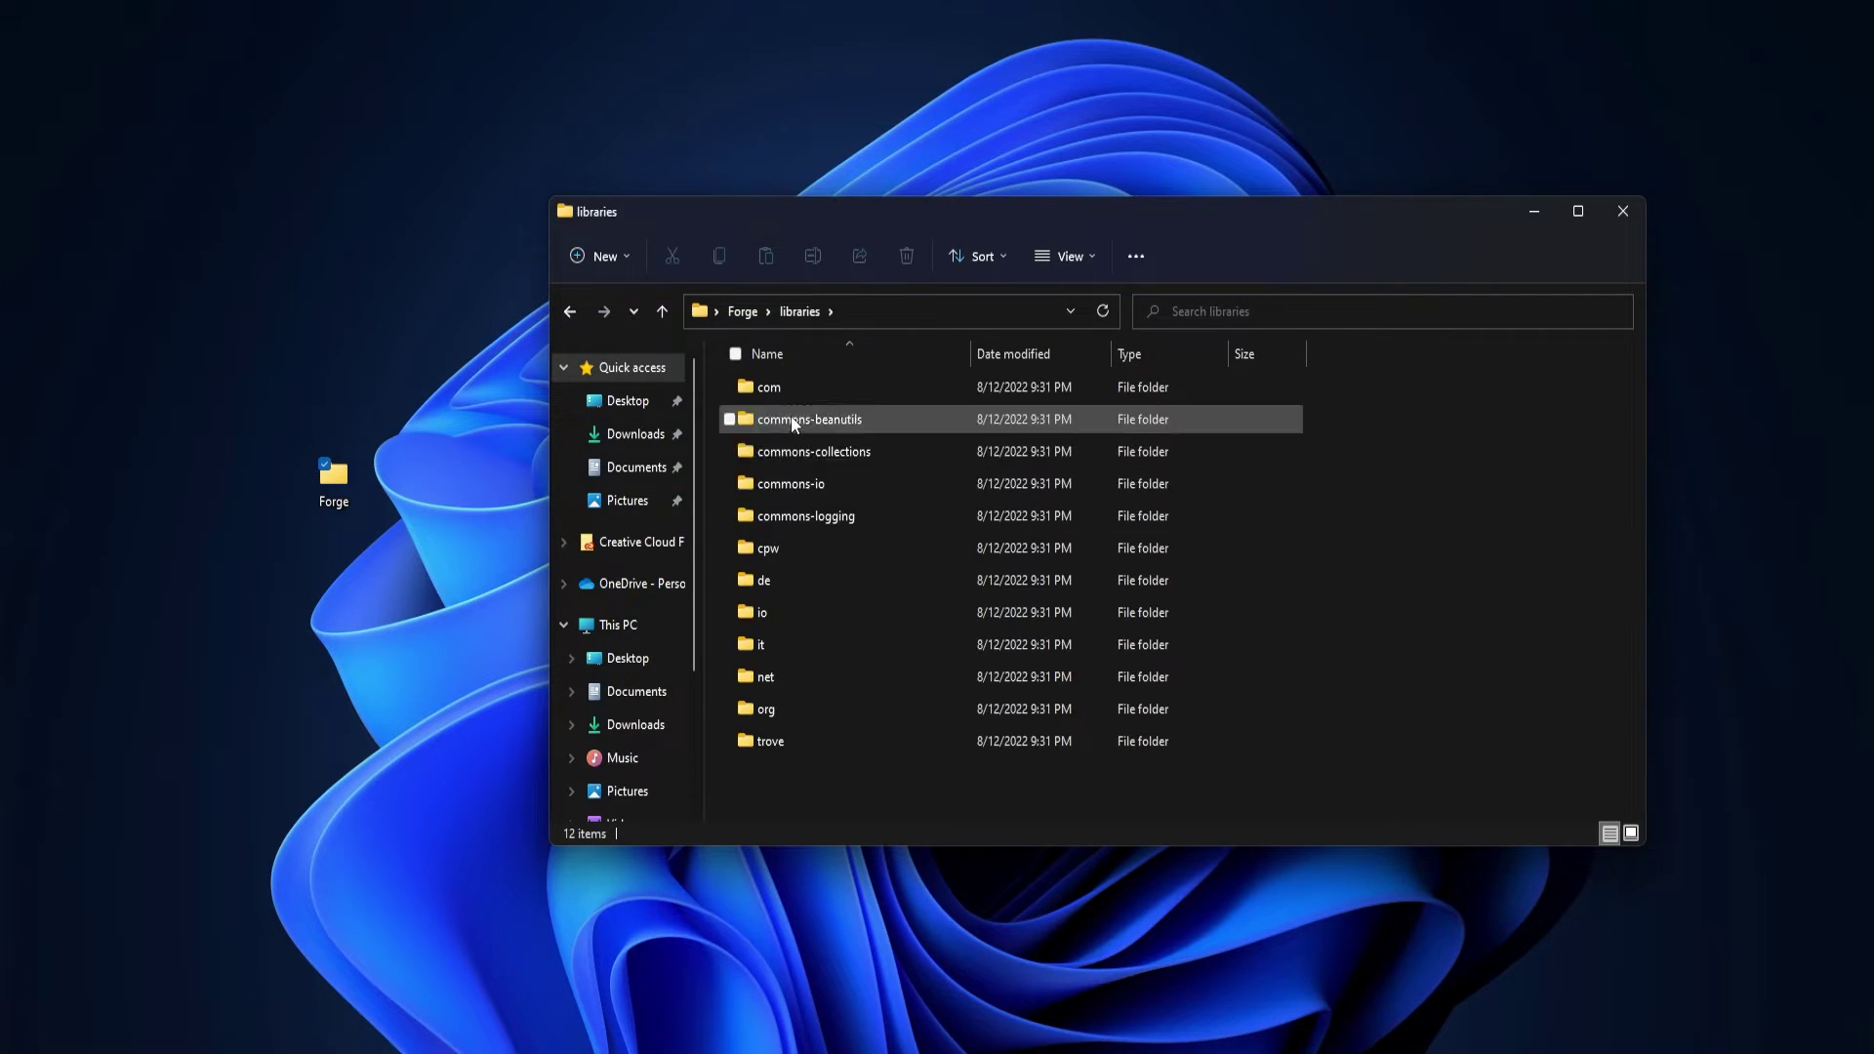
double_click(761, 678)
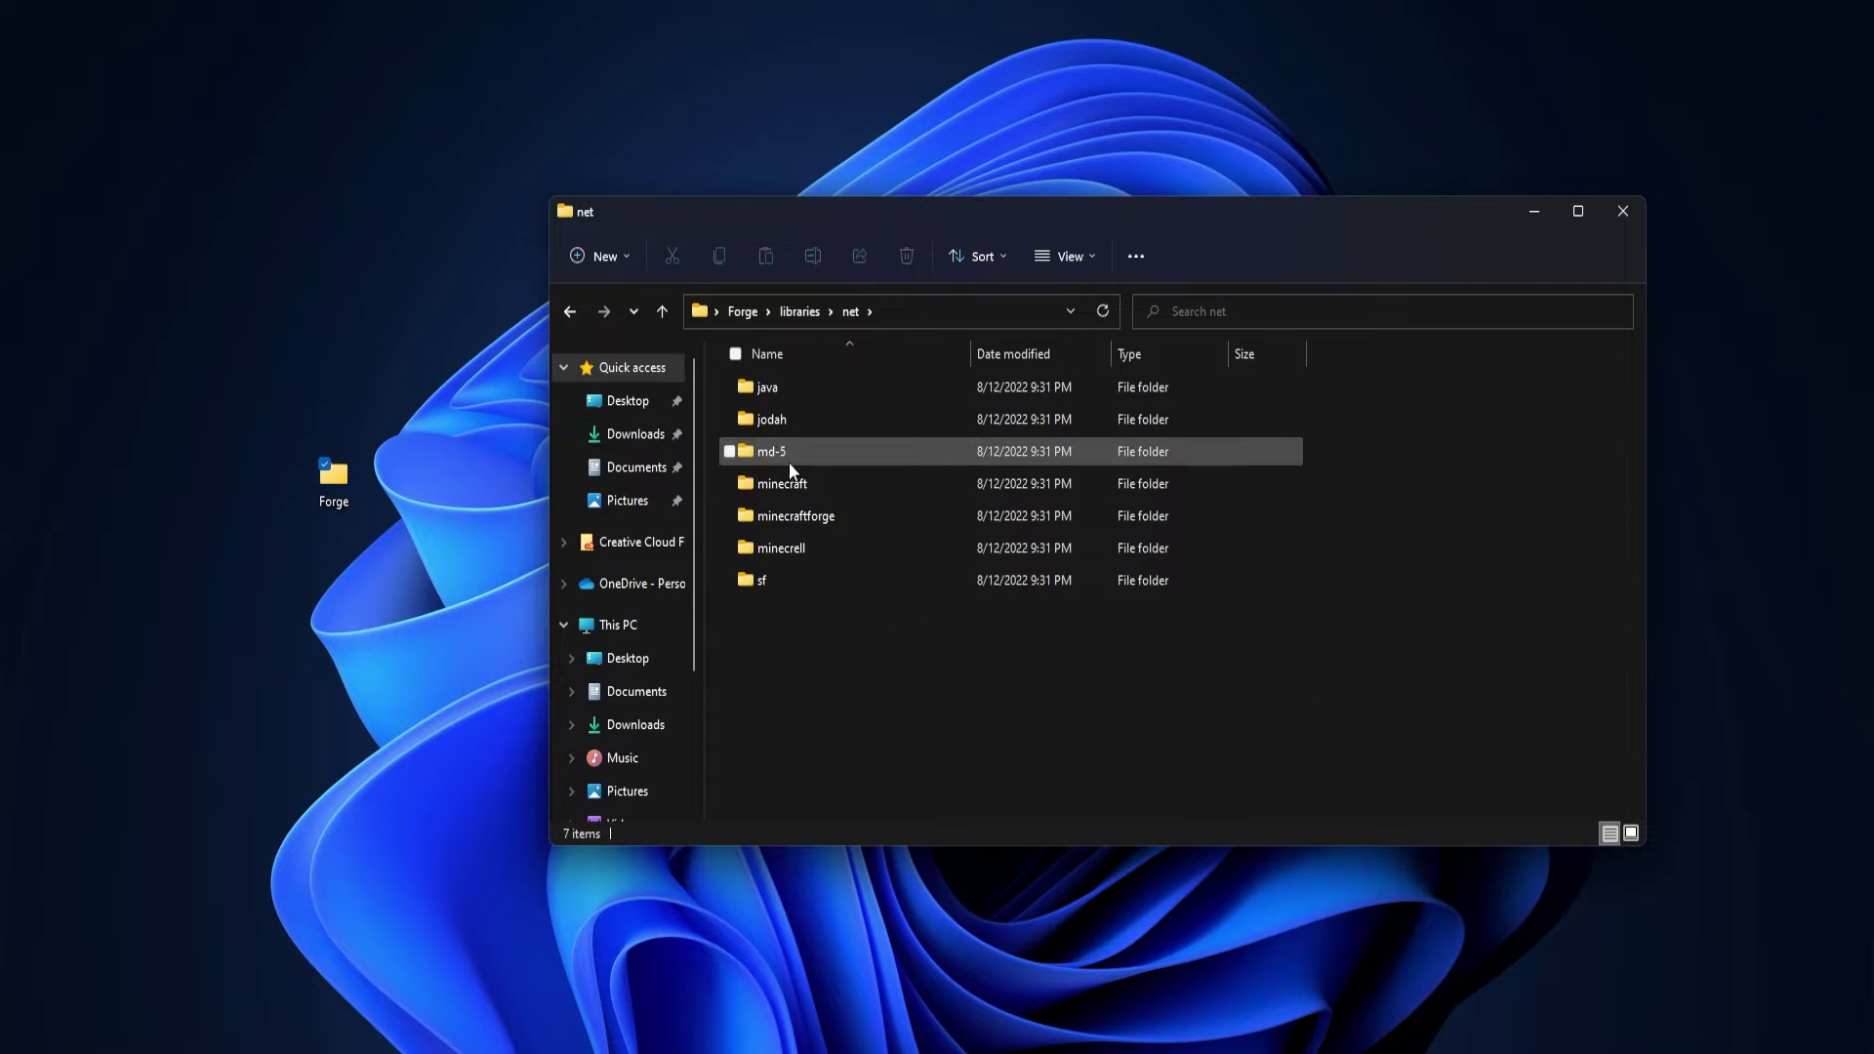
double_click(783, 517)
click(809, 578)
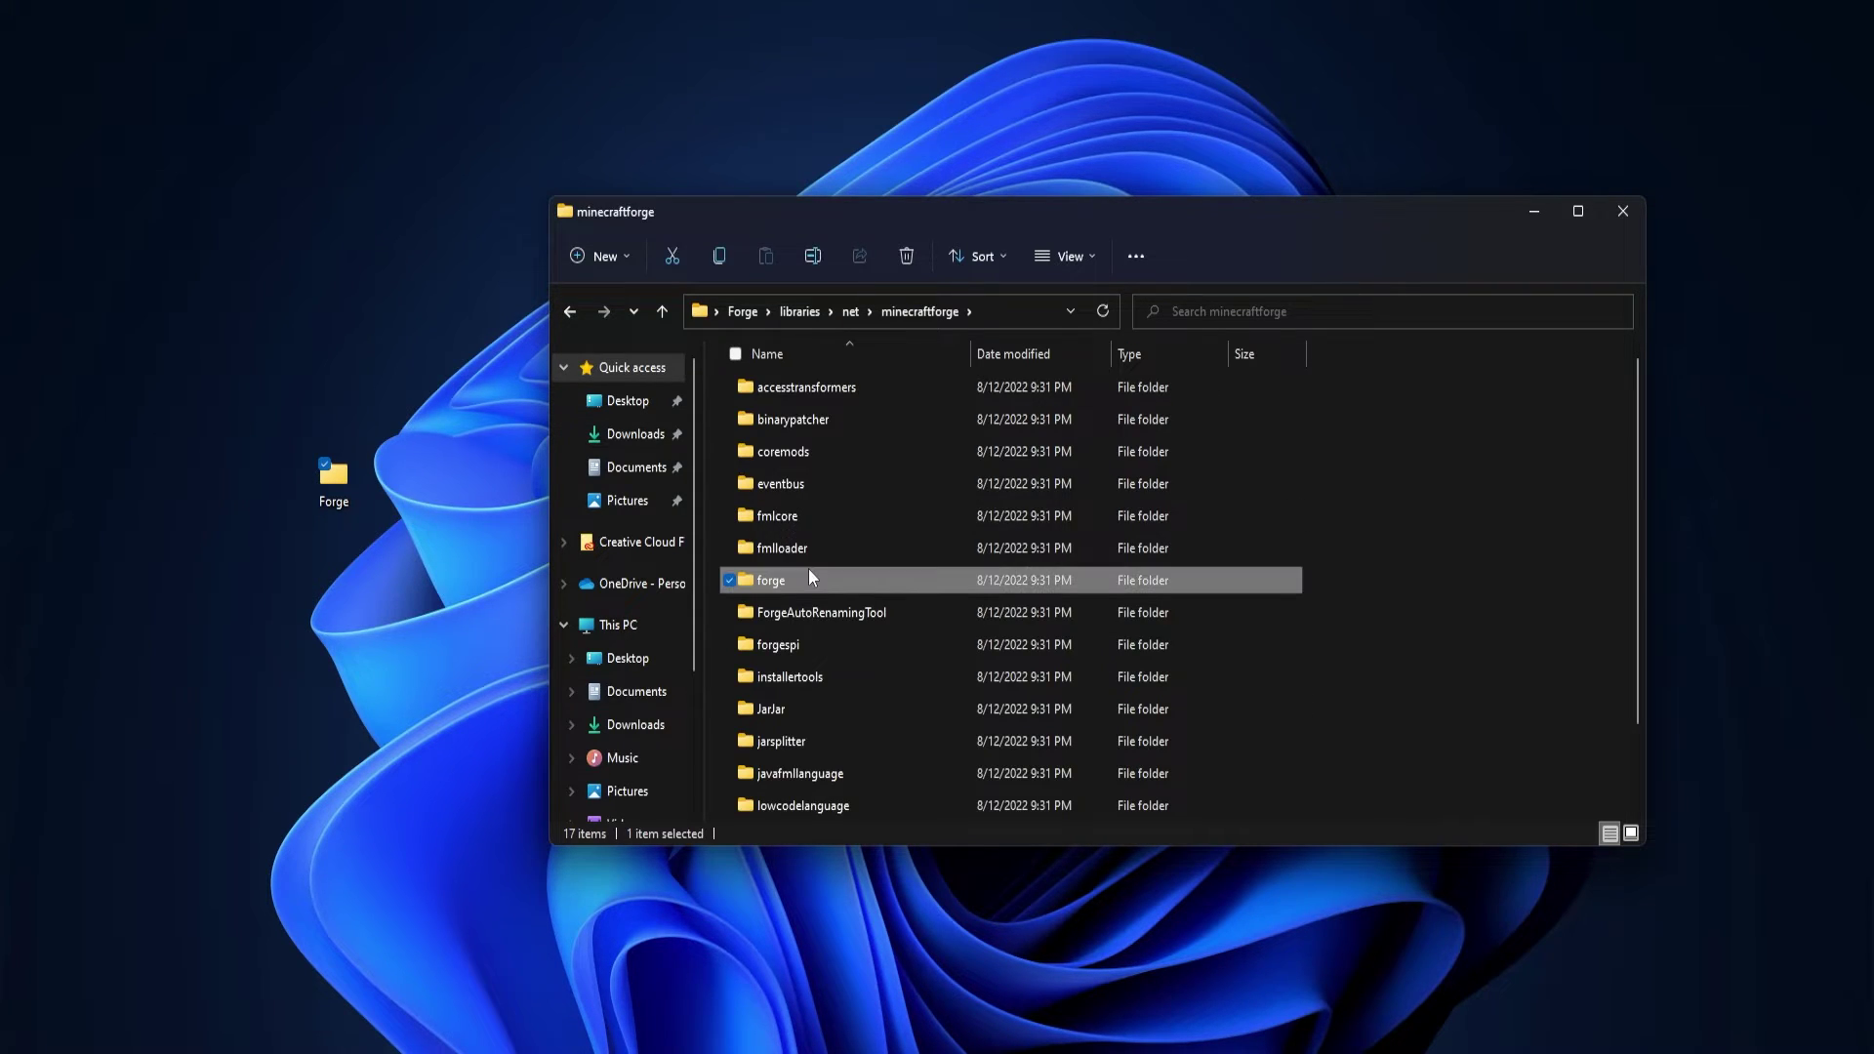
double_click(810, 579)
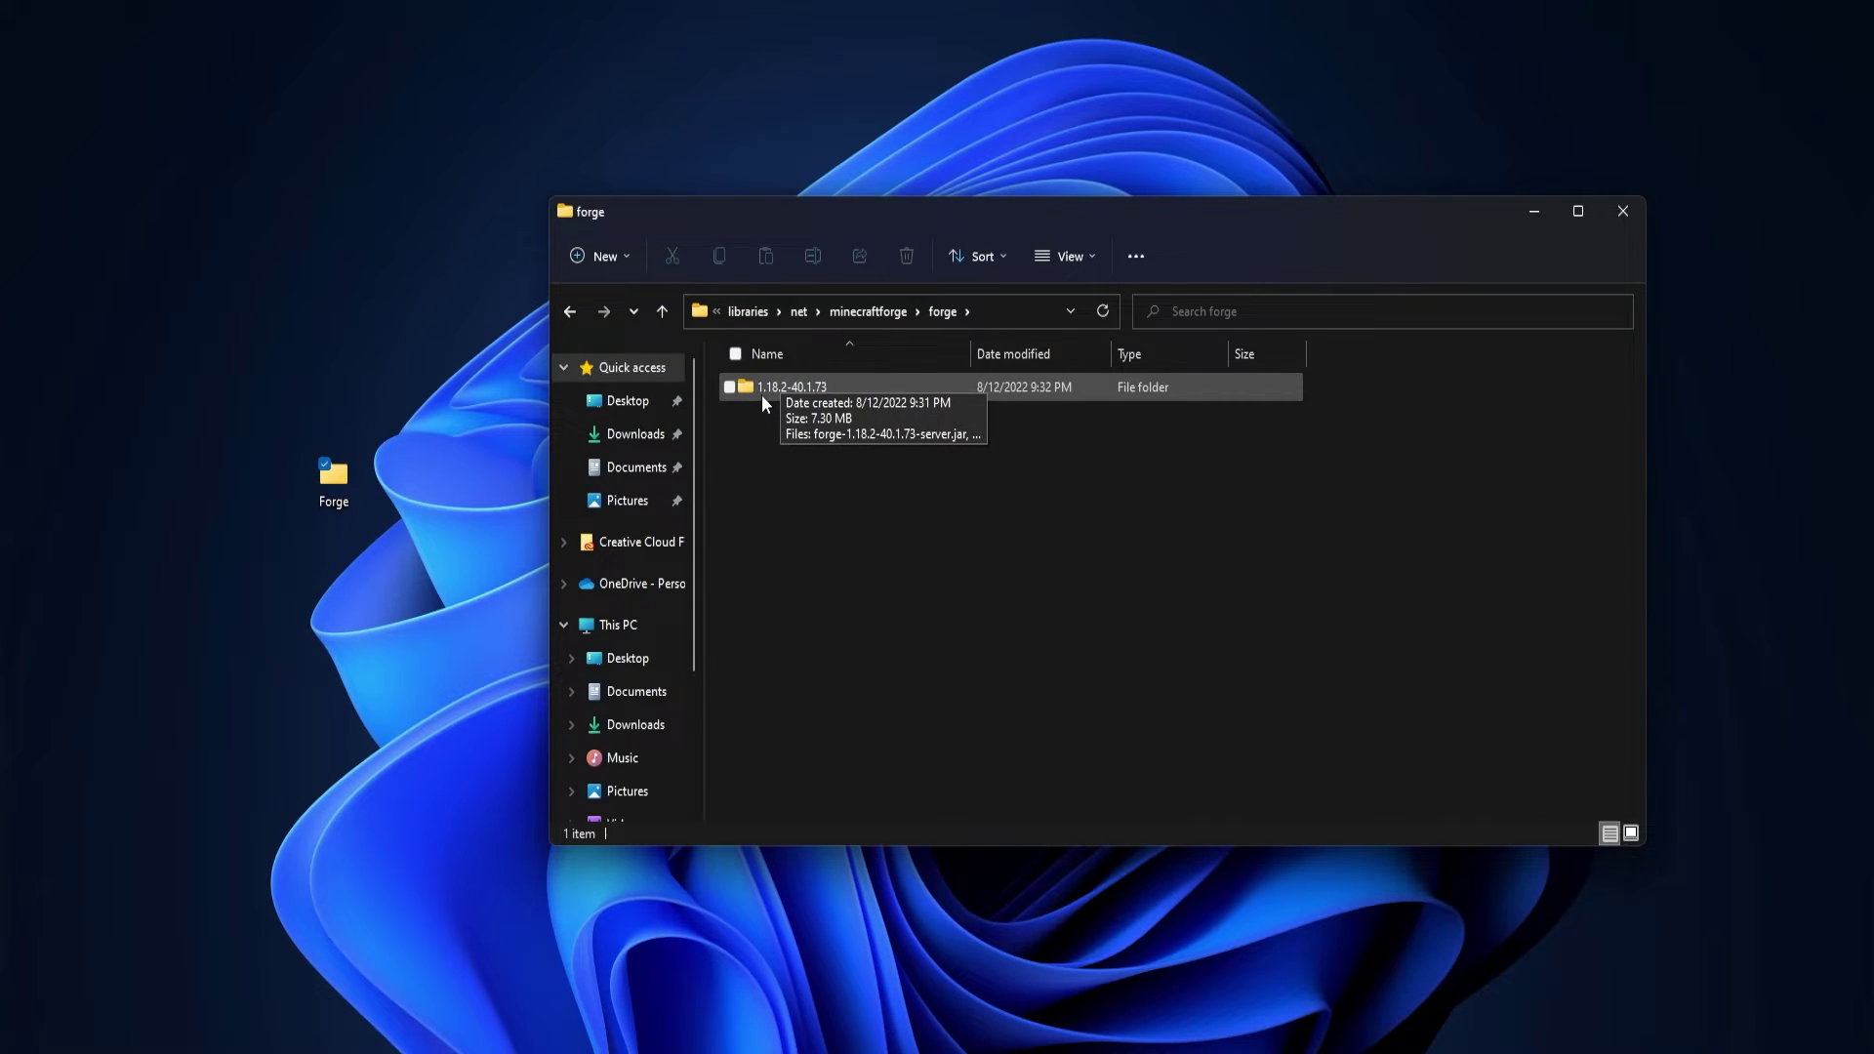
double_click(762, 394)
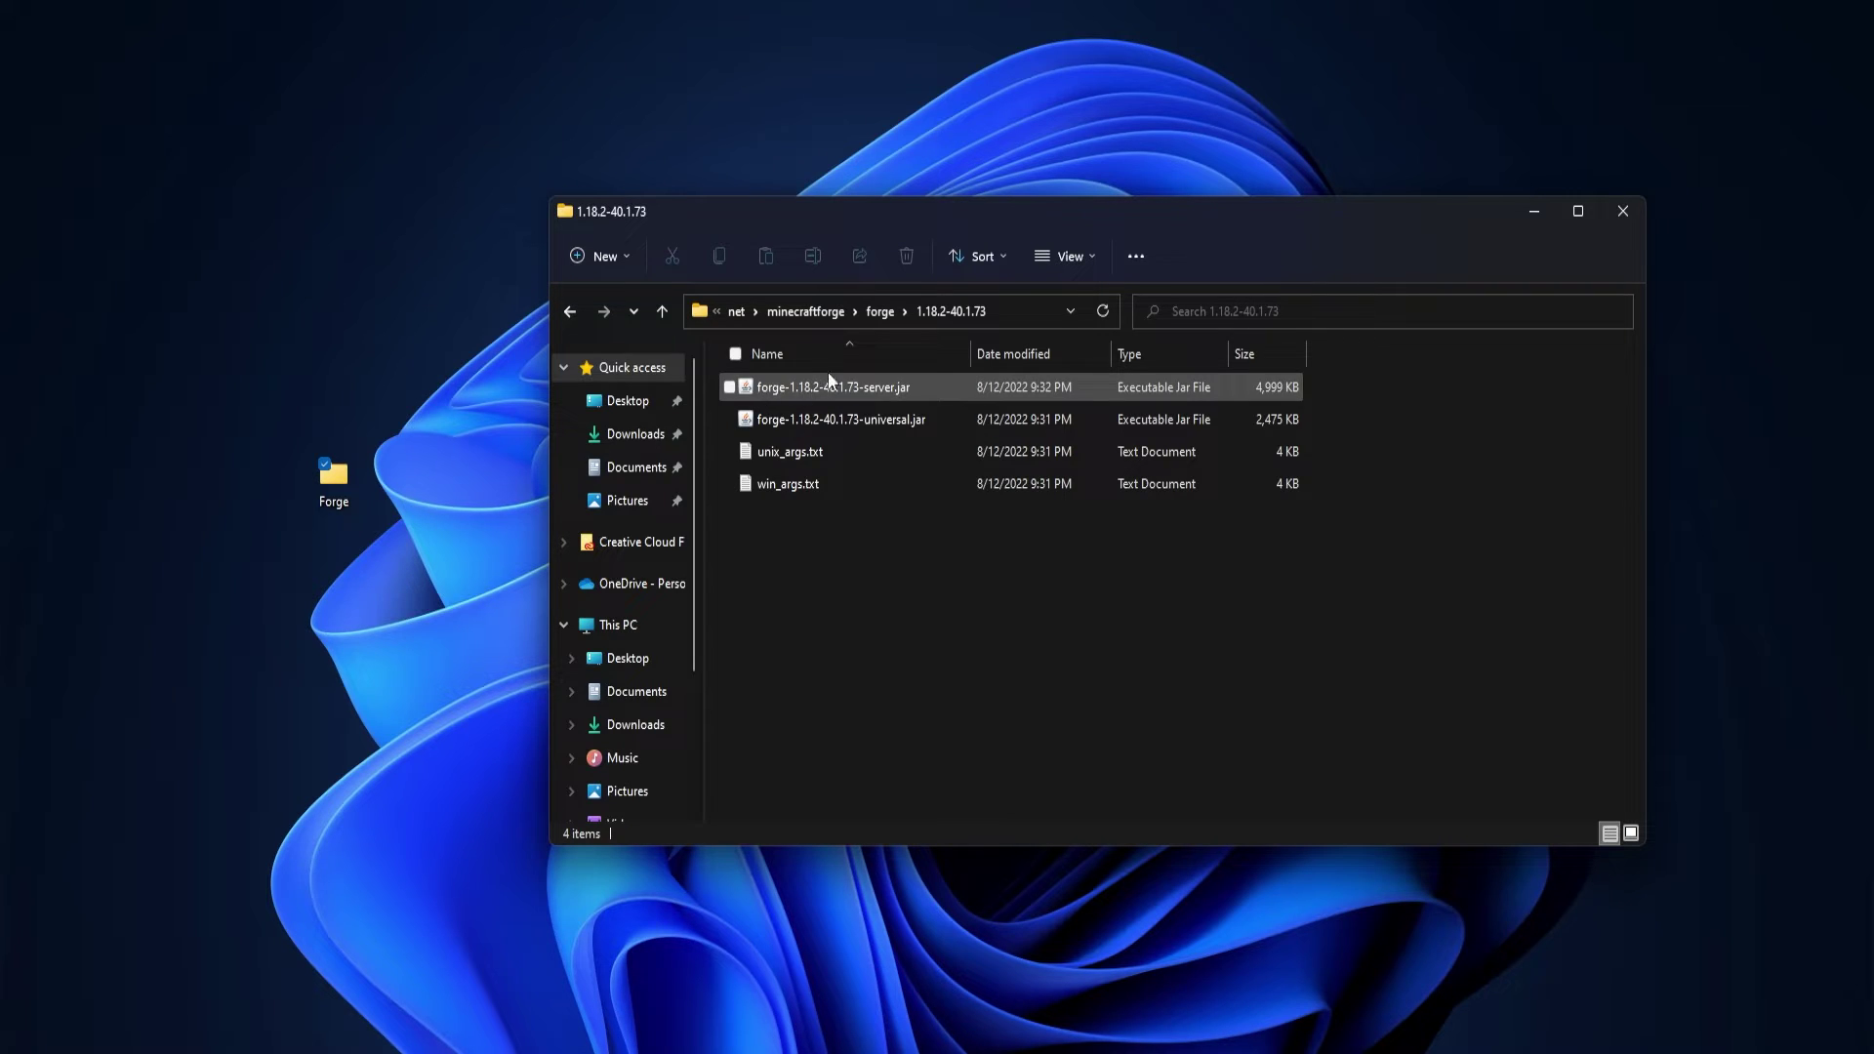
click(788, 452)
right_click(788, 453)
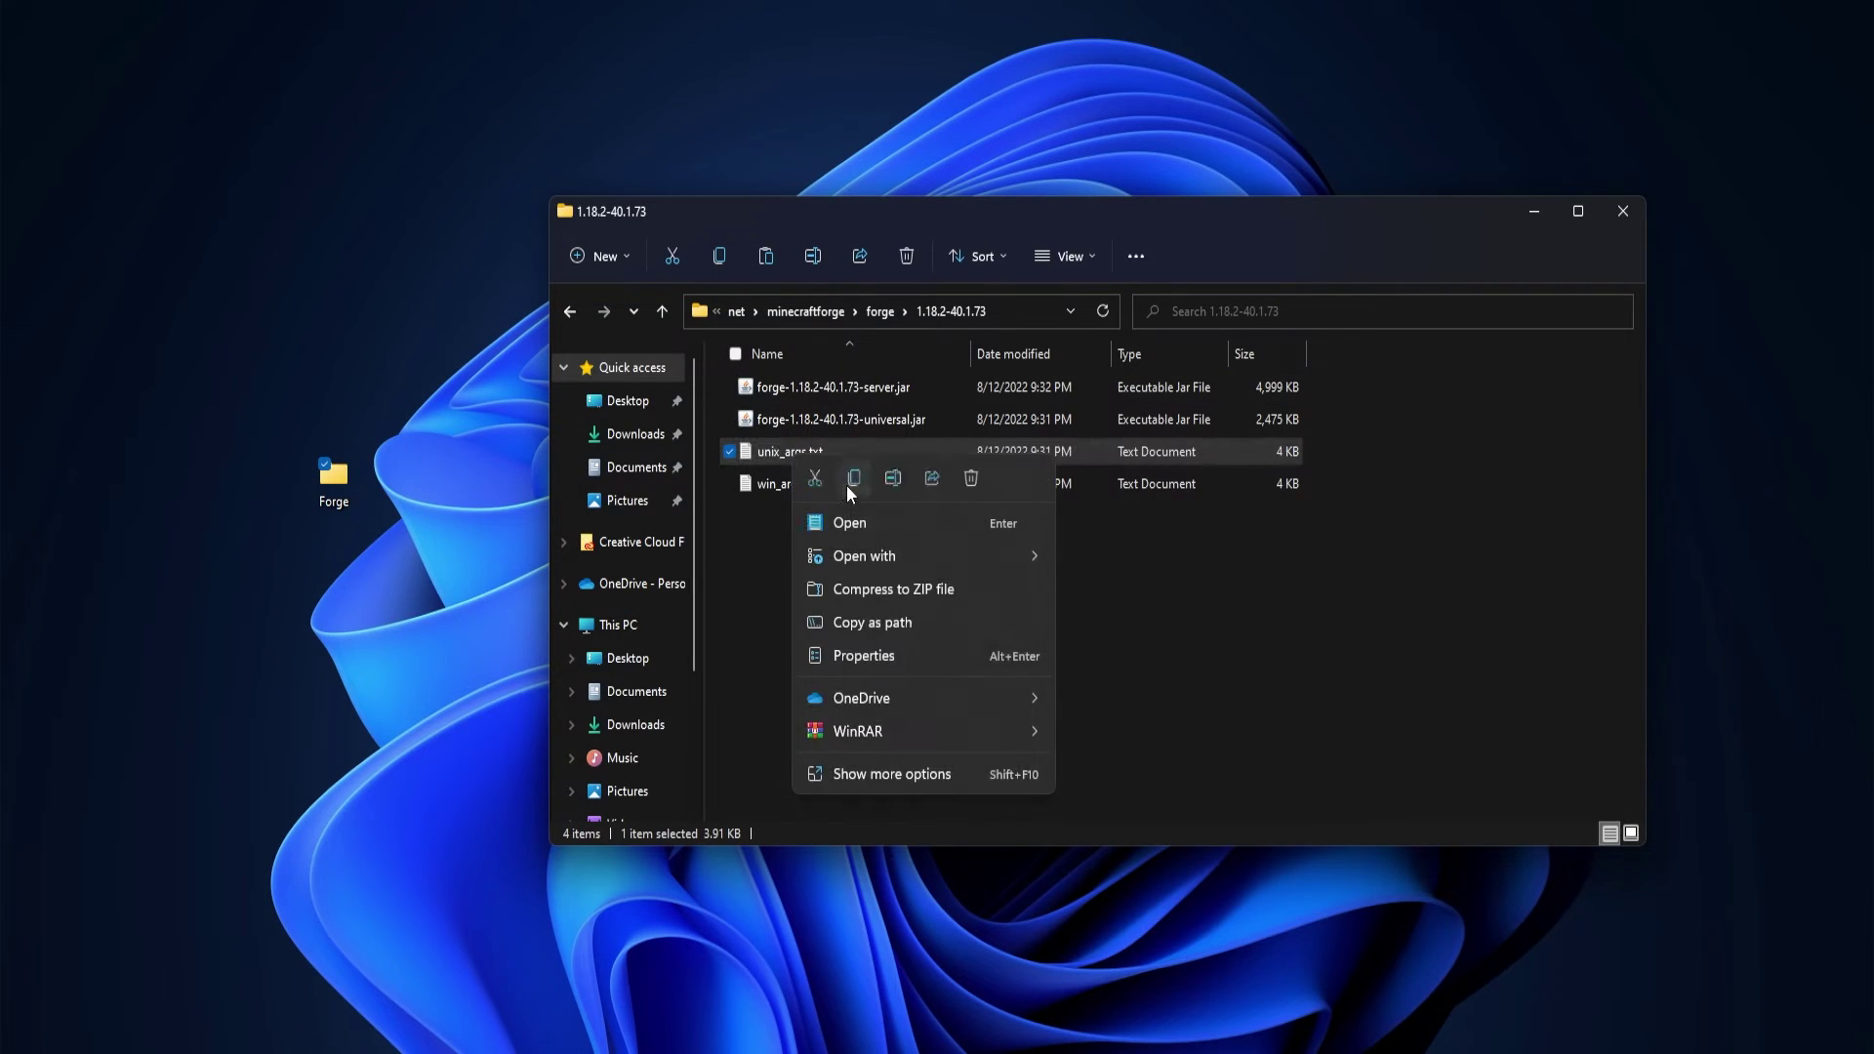
click(851, 481)
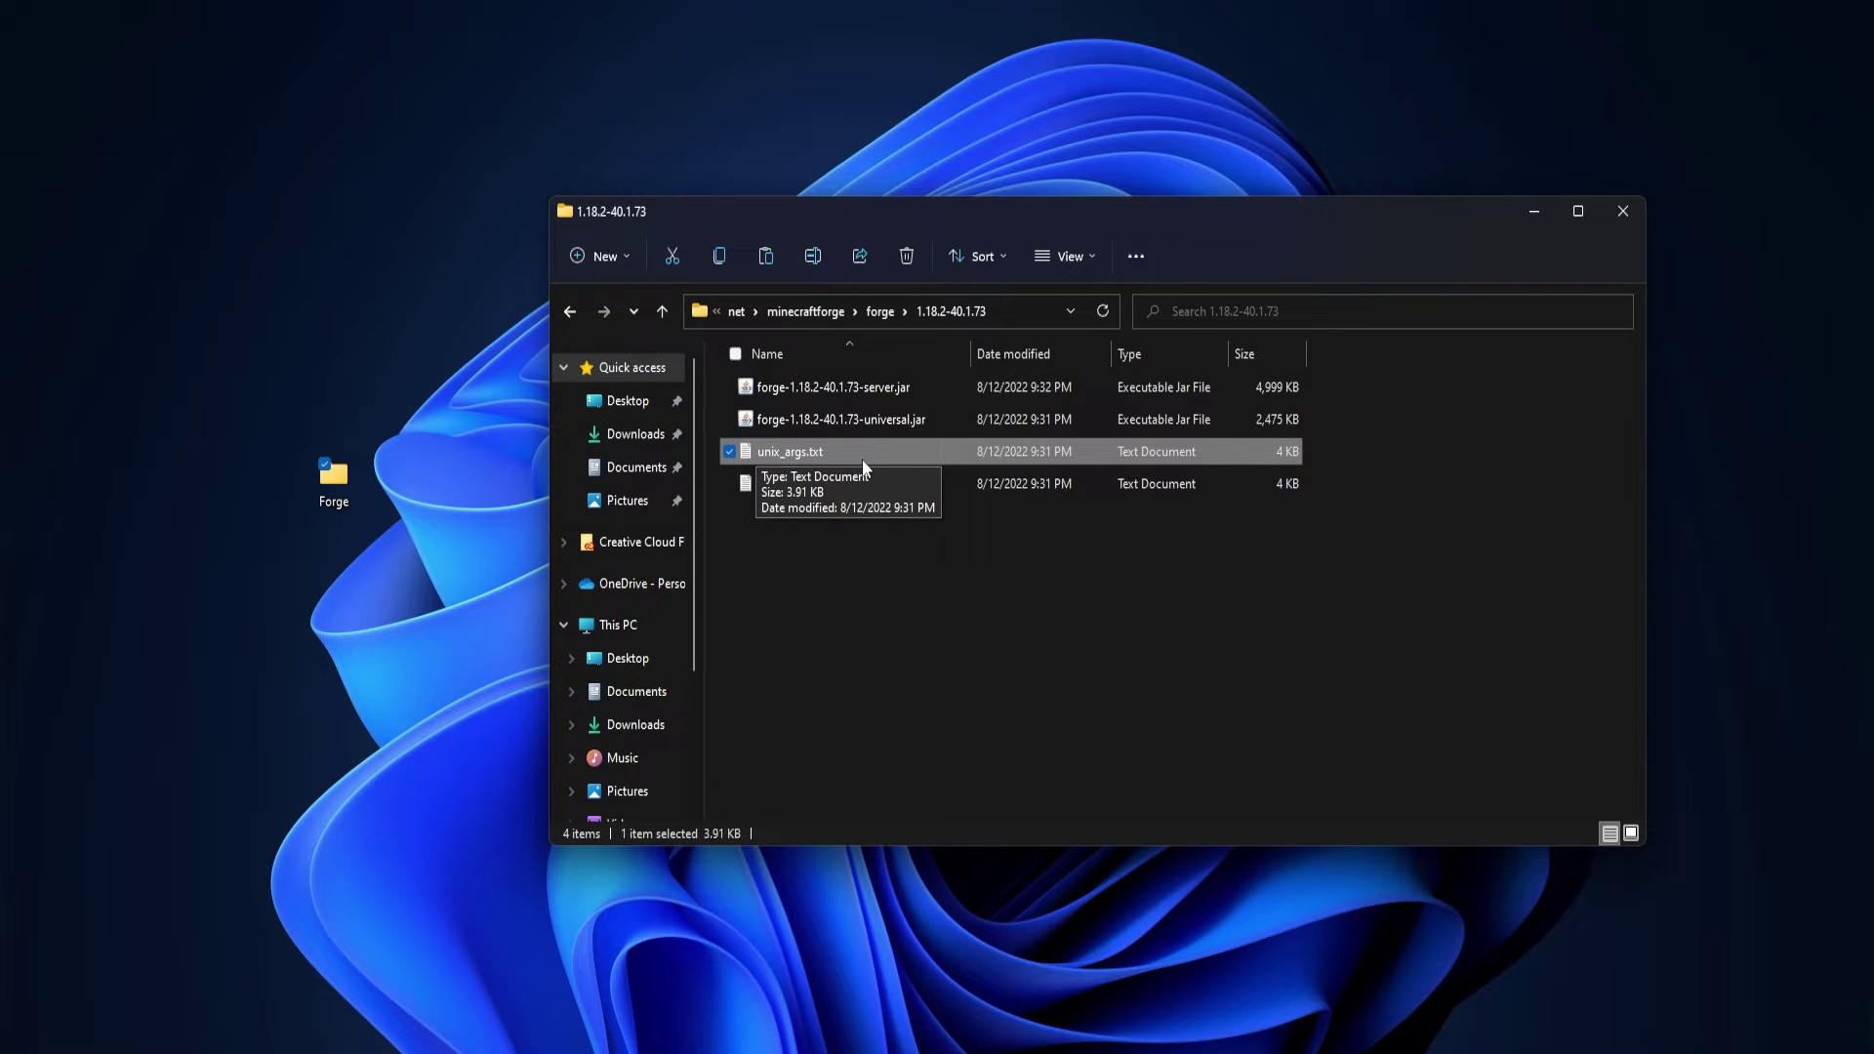
Paste unix_args.txt into the top level of the Forge folder
click(734, 312)
click(744, 311)
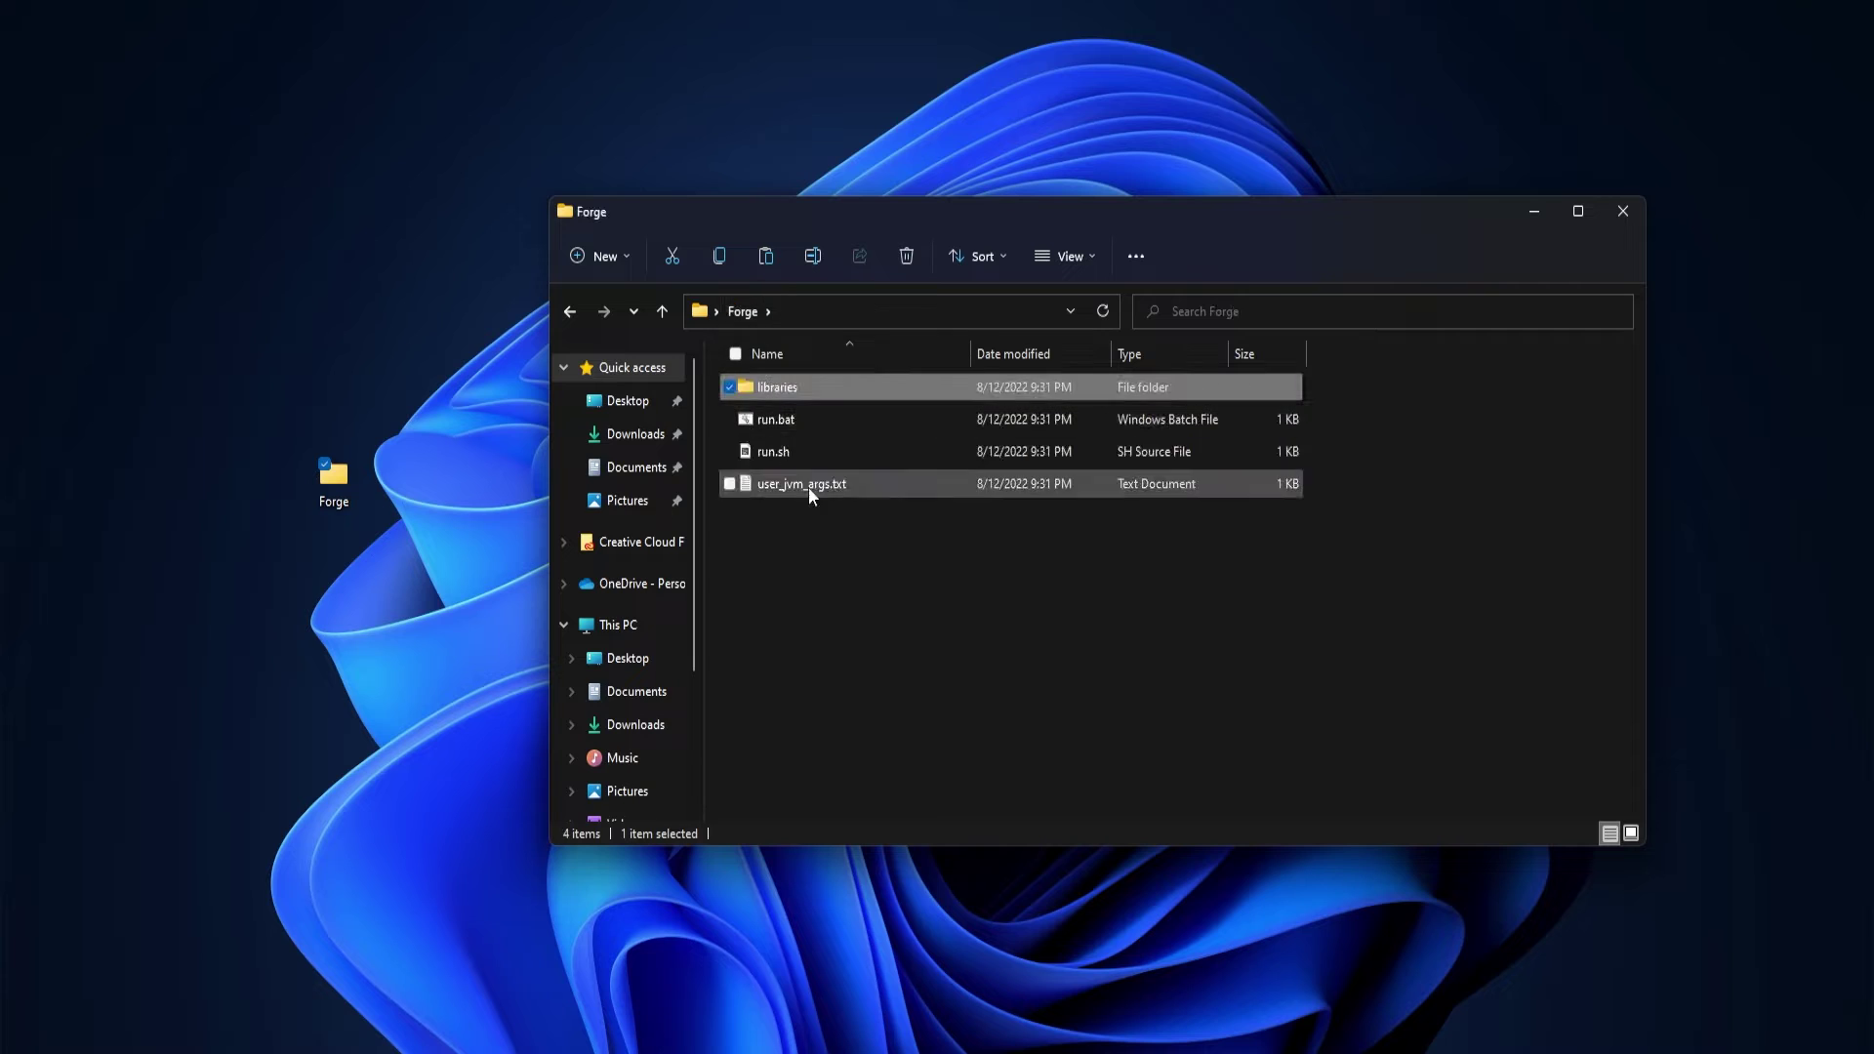
drag(1052, 622, 742, 371)
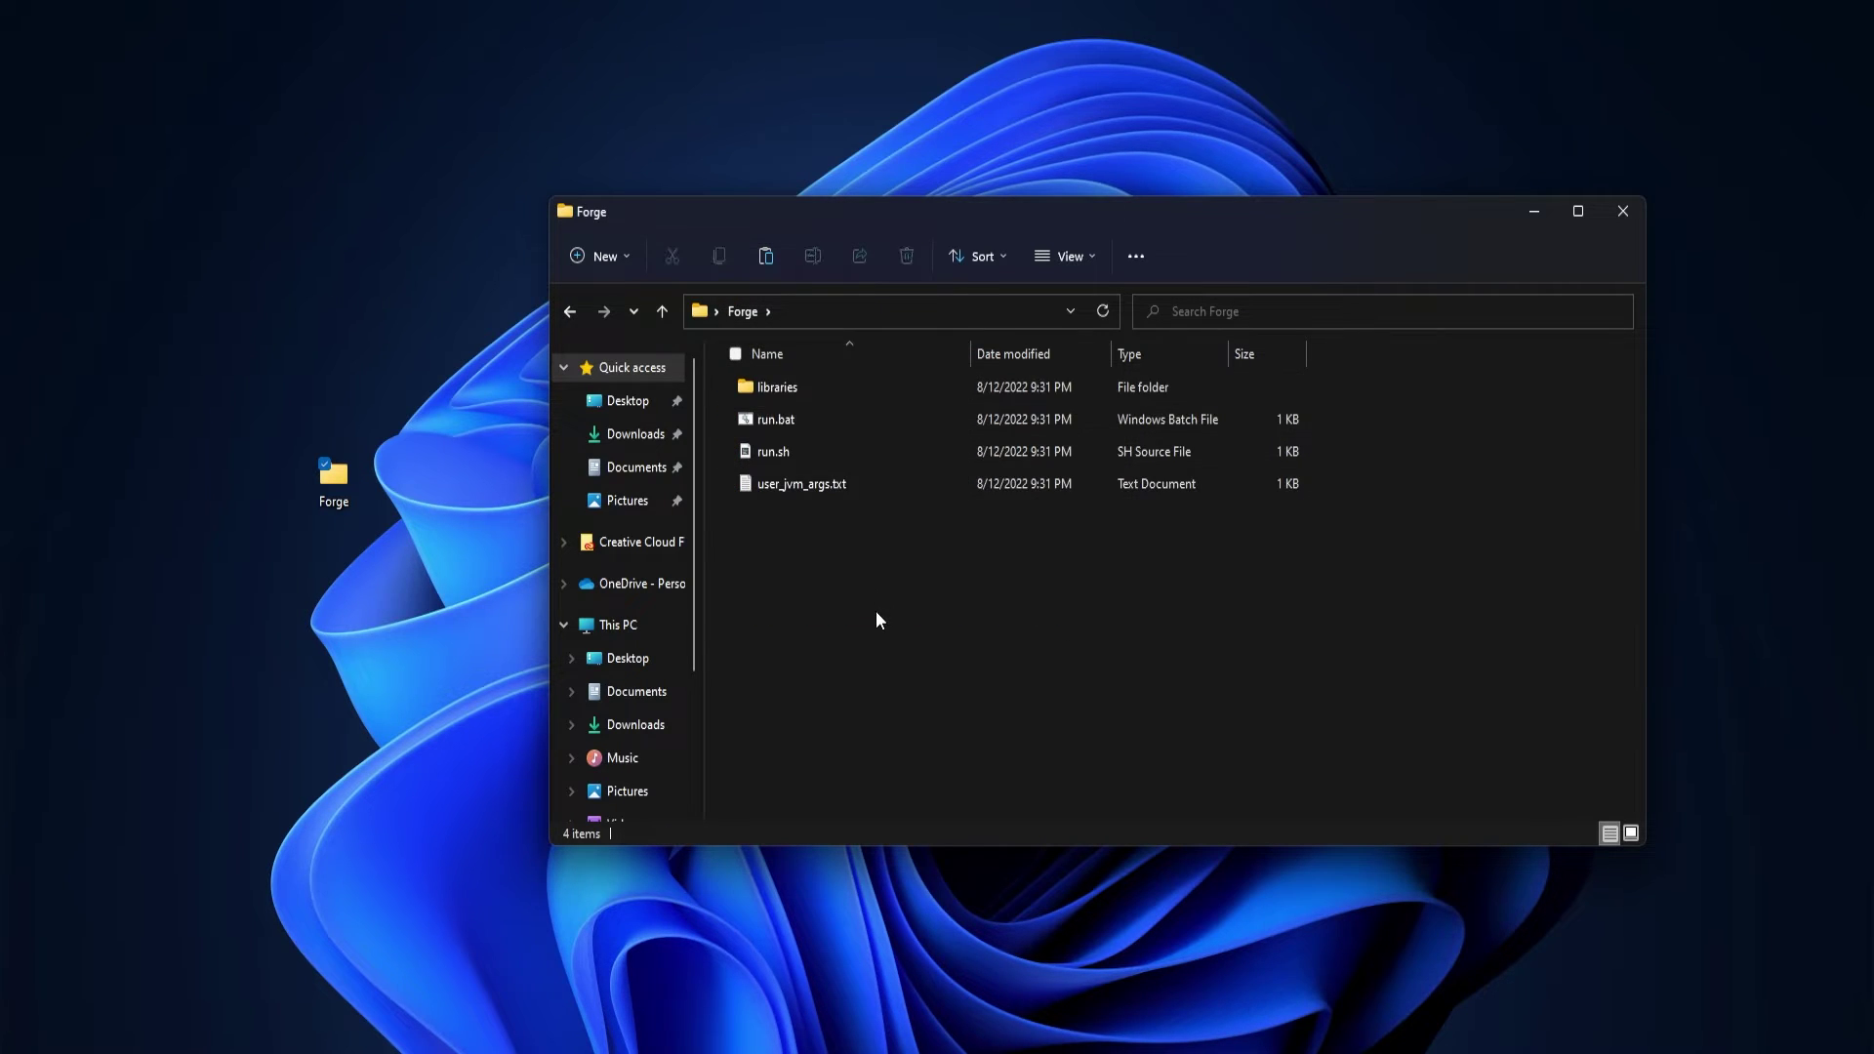
key(ctrl+v)
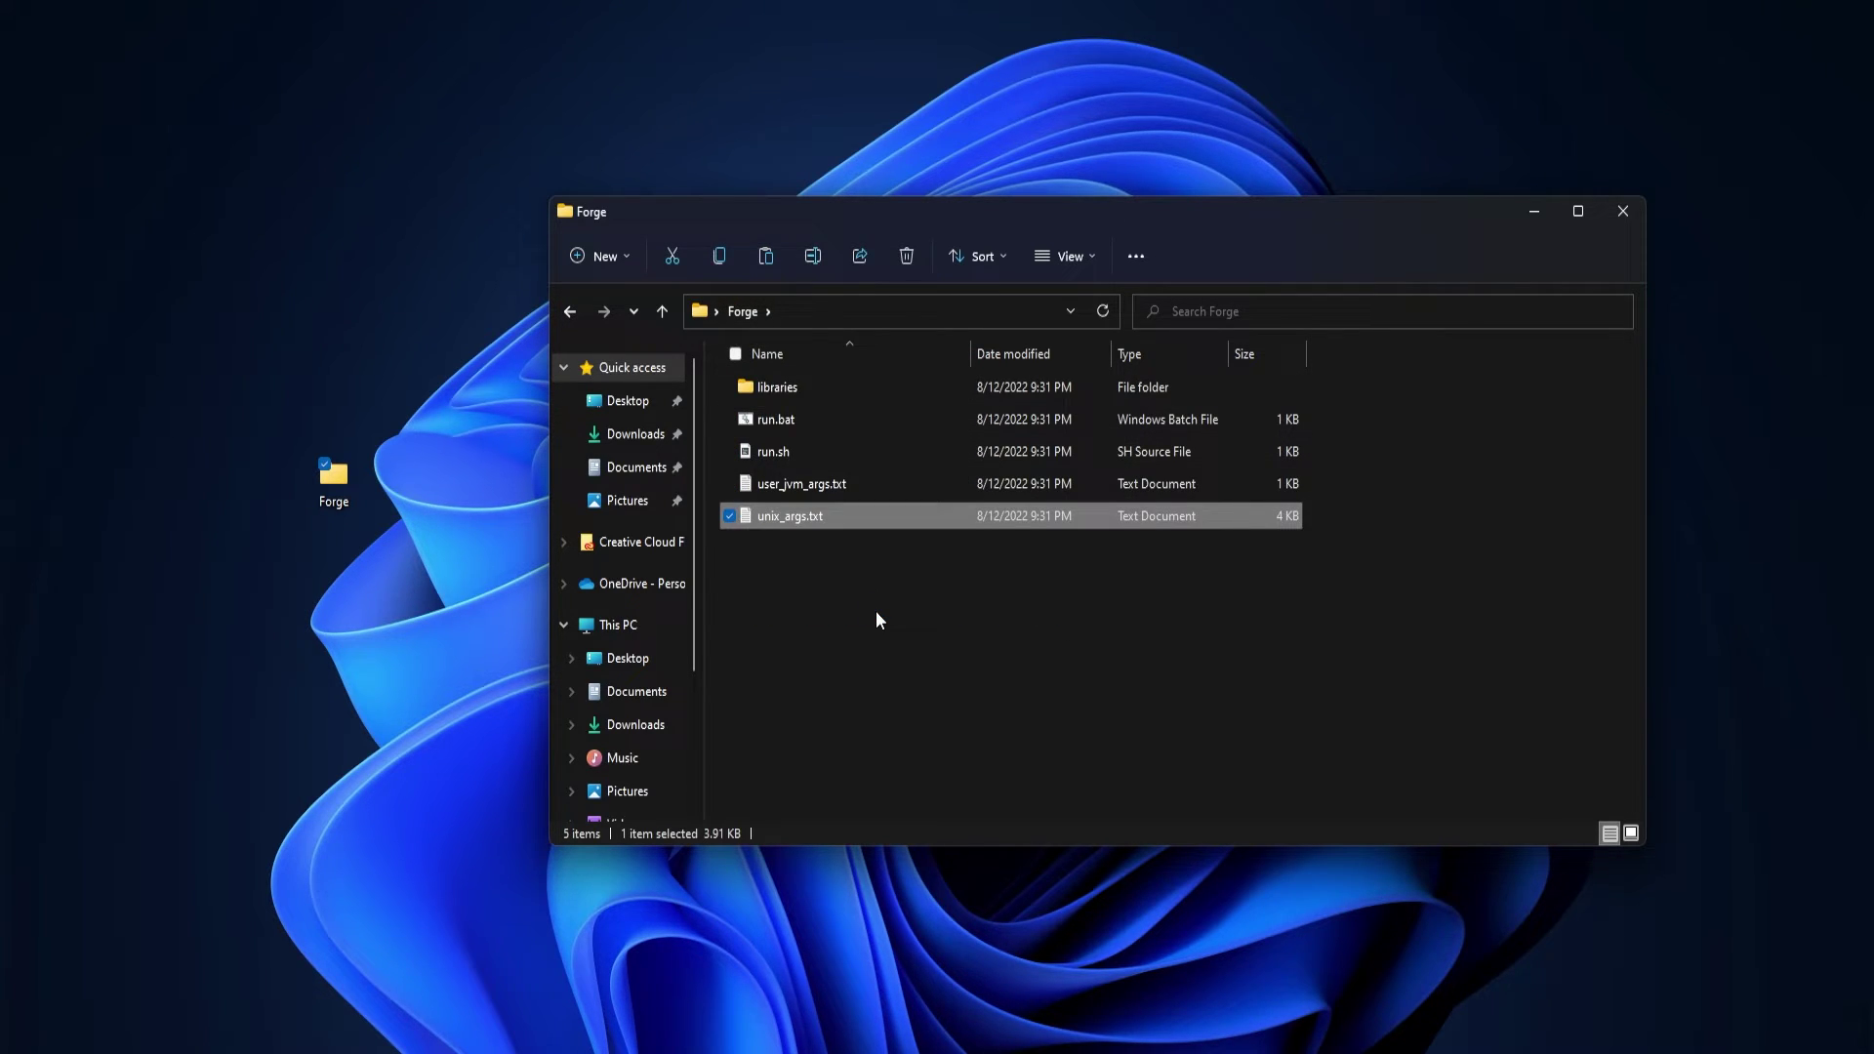
Create a new WinRAR ZIP archive named Forge.zip in the Forge folder
right_click(875, 611)
mouse_move(1005, 825)
click(1215, 957)
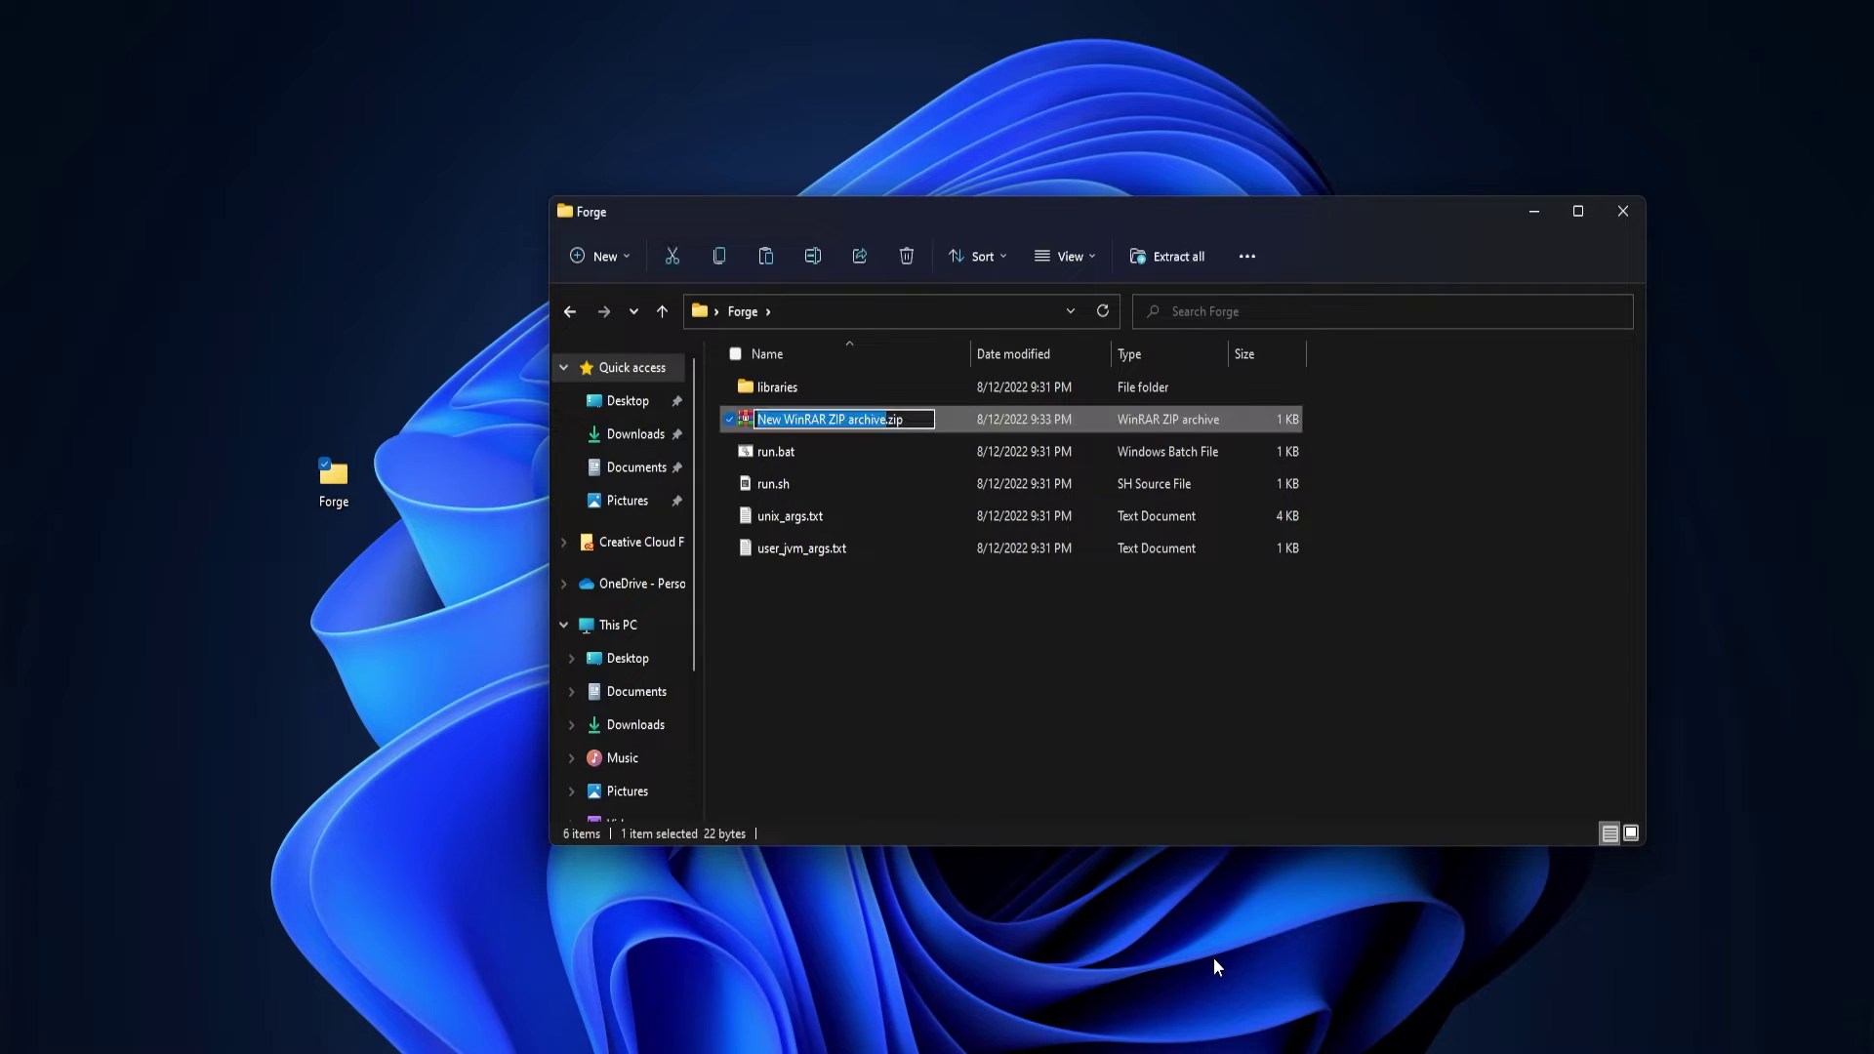
text(Forge)
key(Return)
Add all the other files and the libraries folder to Forge.zip
click(1063, 782)
key(ctrl+a)
ctrl+click(784, 425)
drag(777, 452, 778, 429)
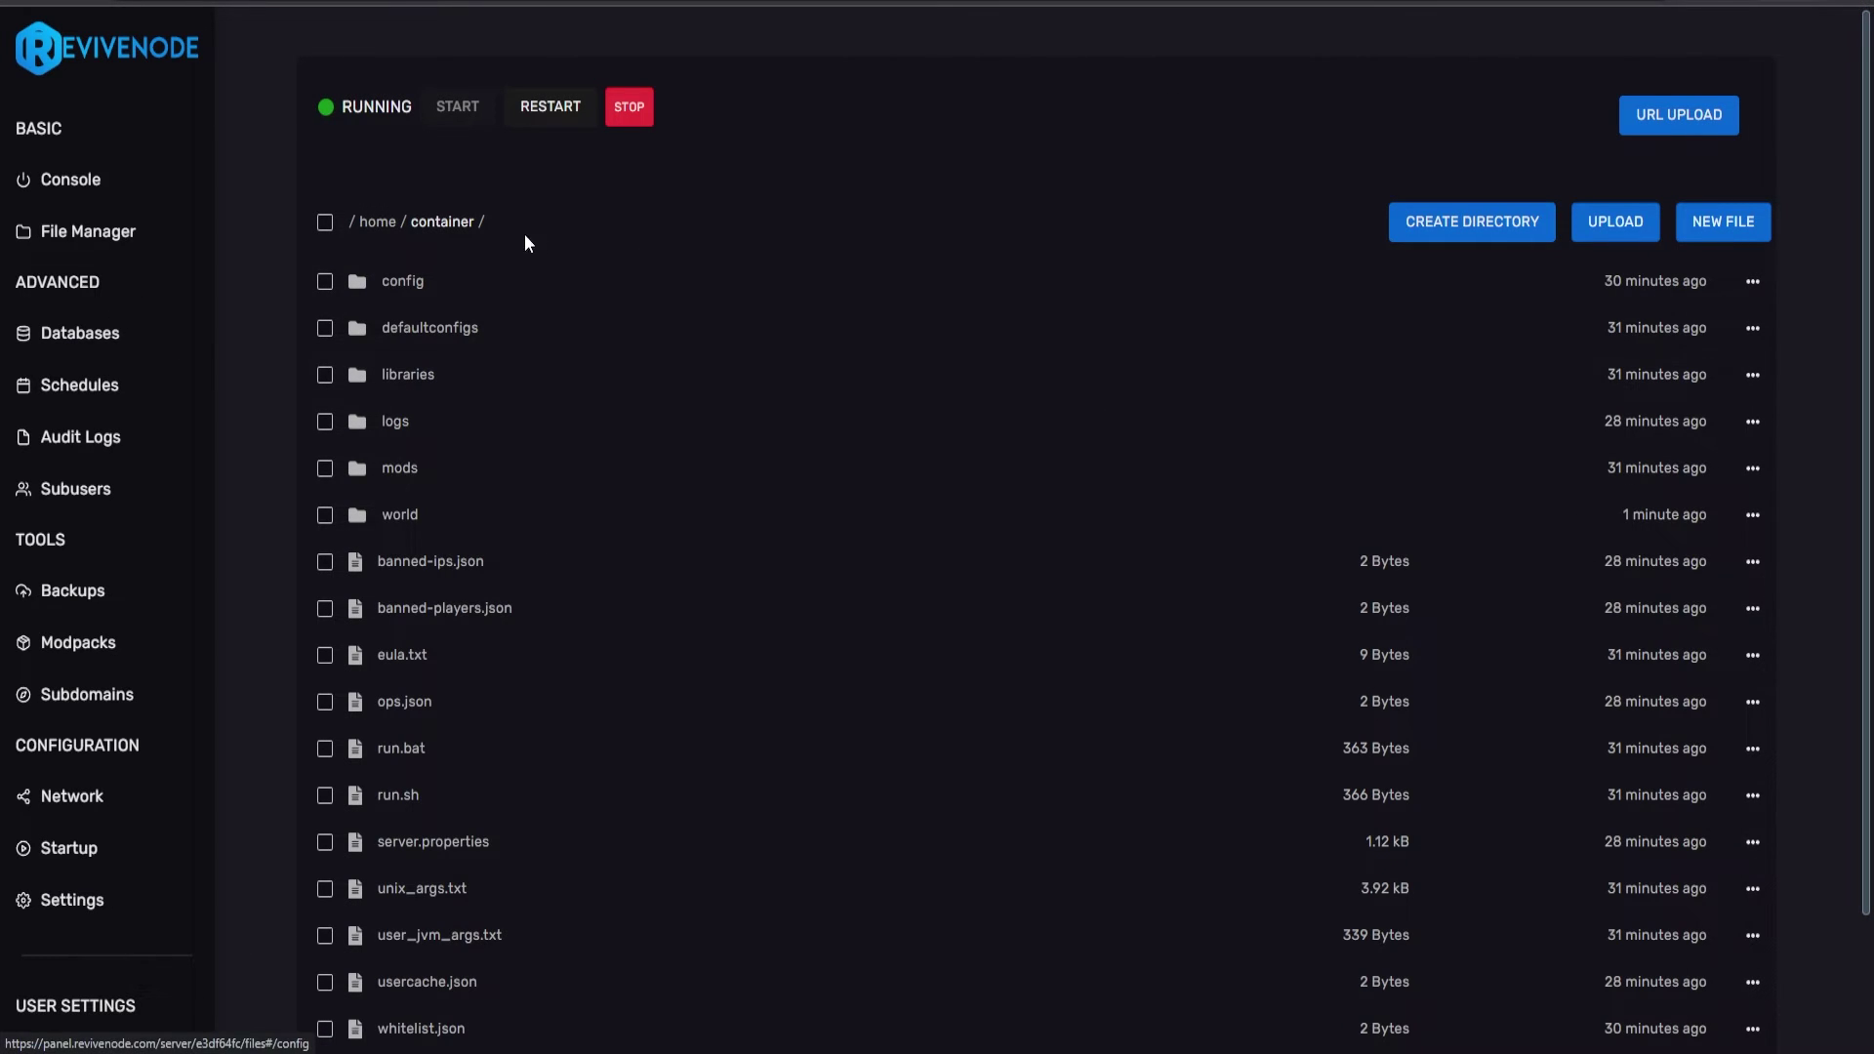
Upload Forge.zip from the local Forge folder to the server's /home/container directory and stop the server
key(alt+Tab)
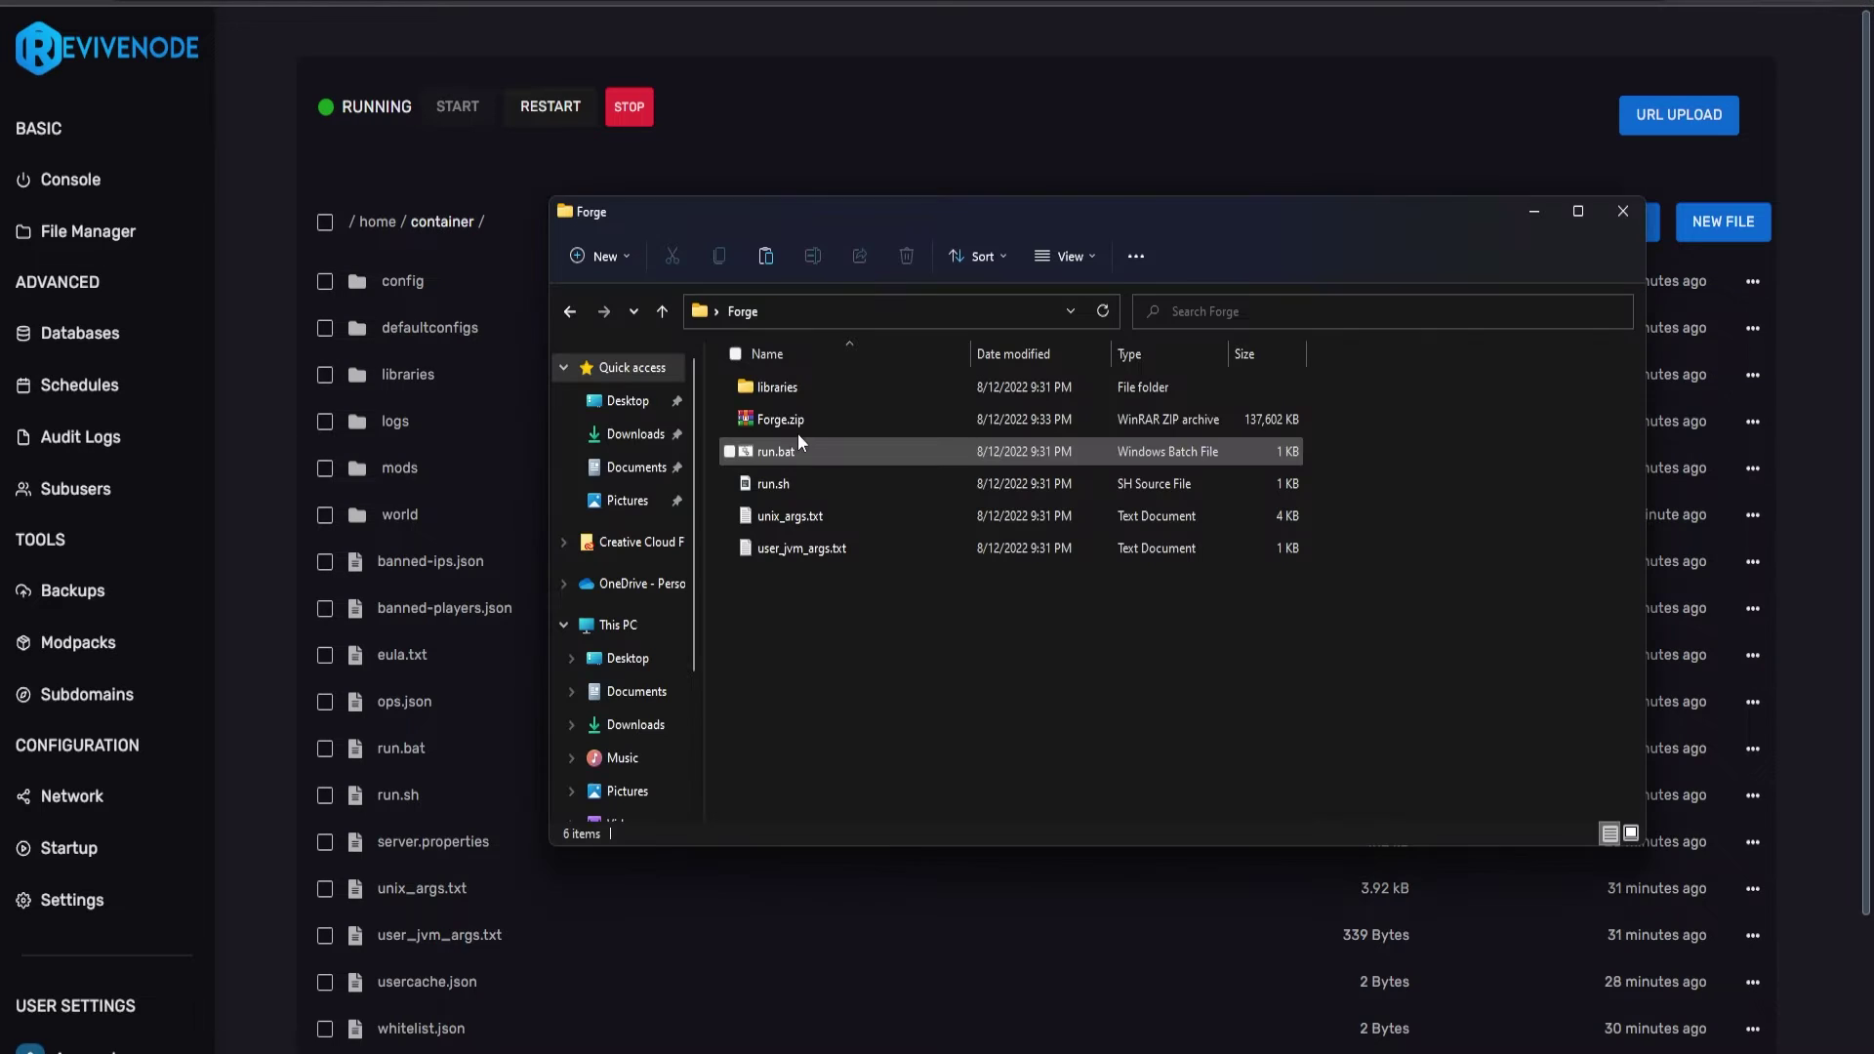
drag(798, 429, 408, 555)
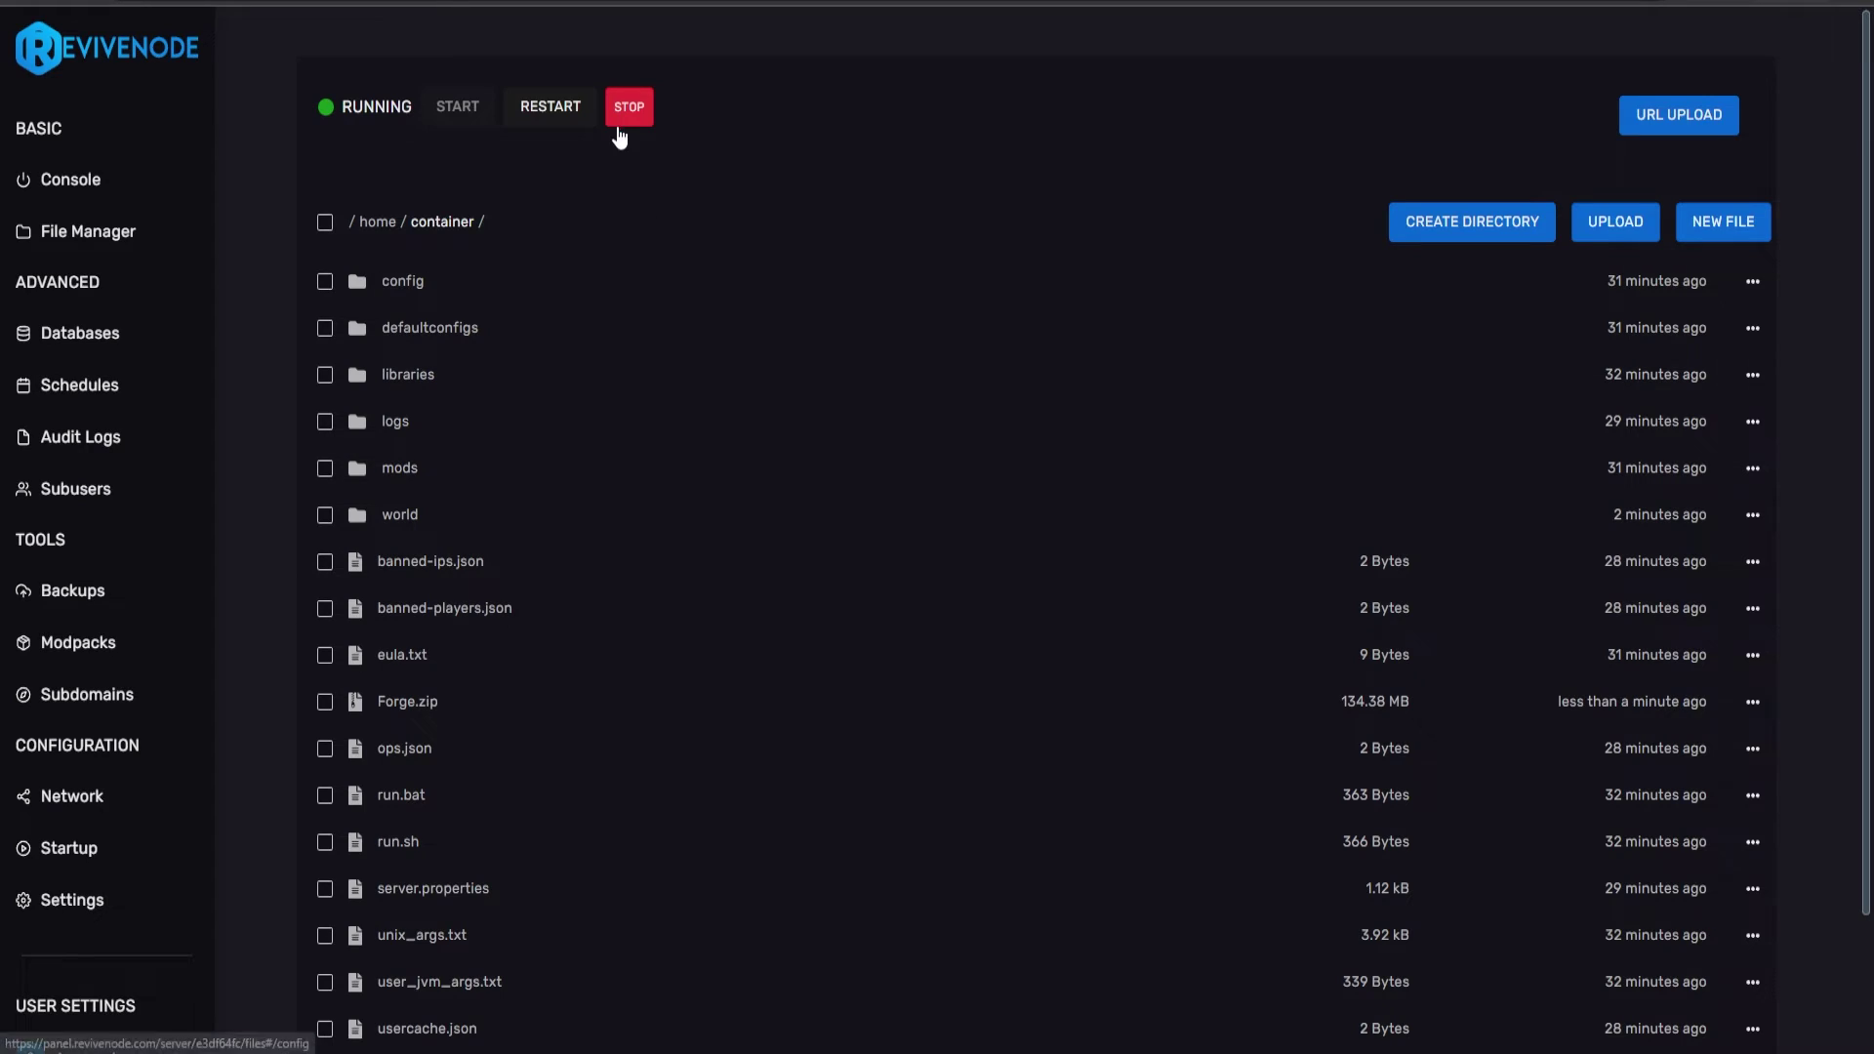
click(628, 107)
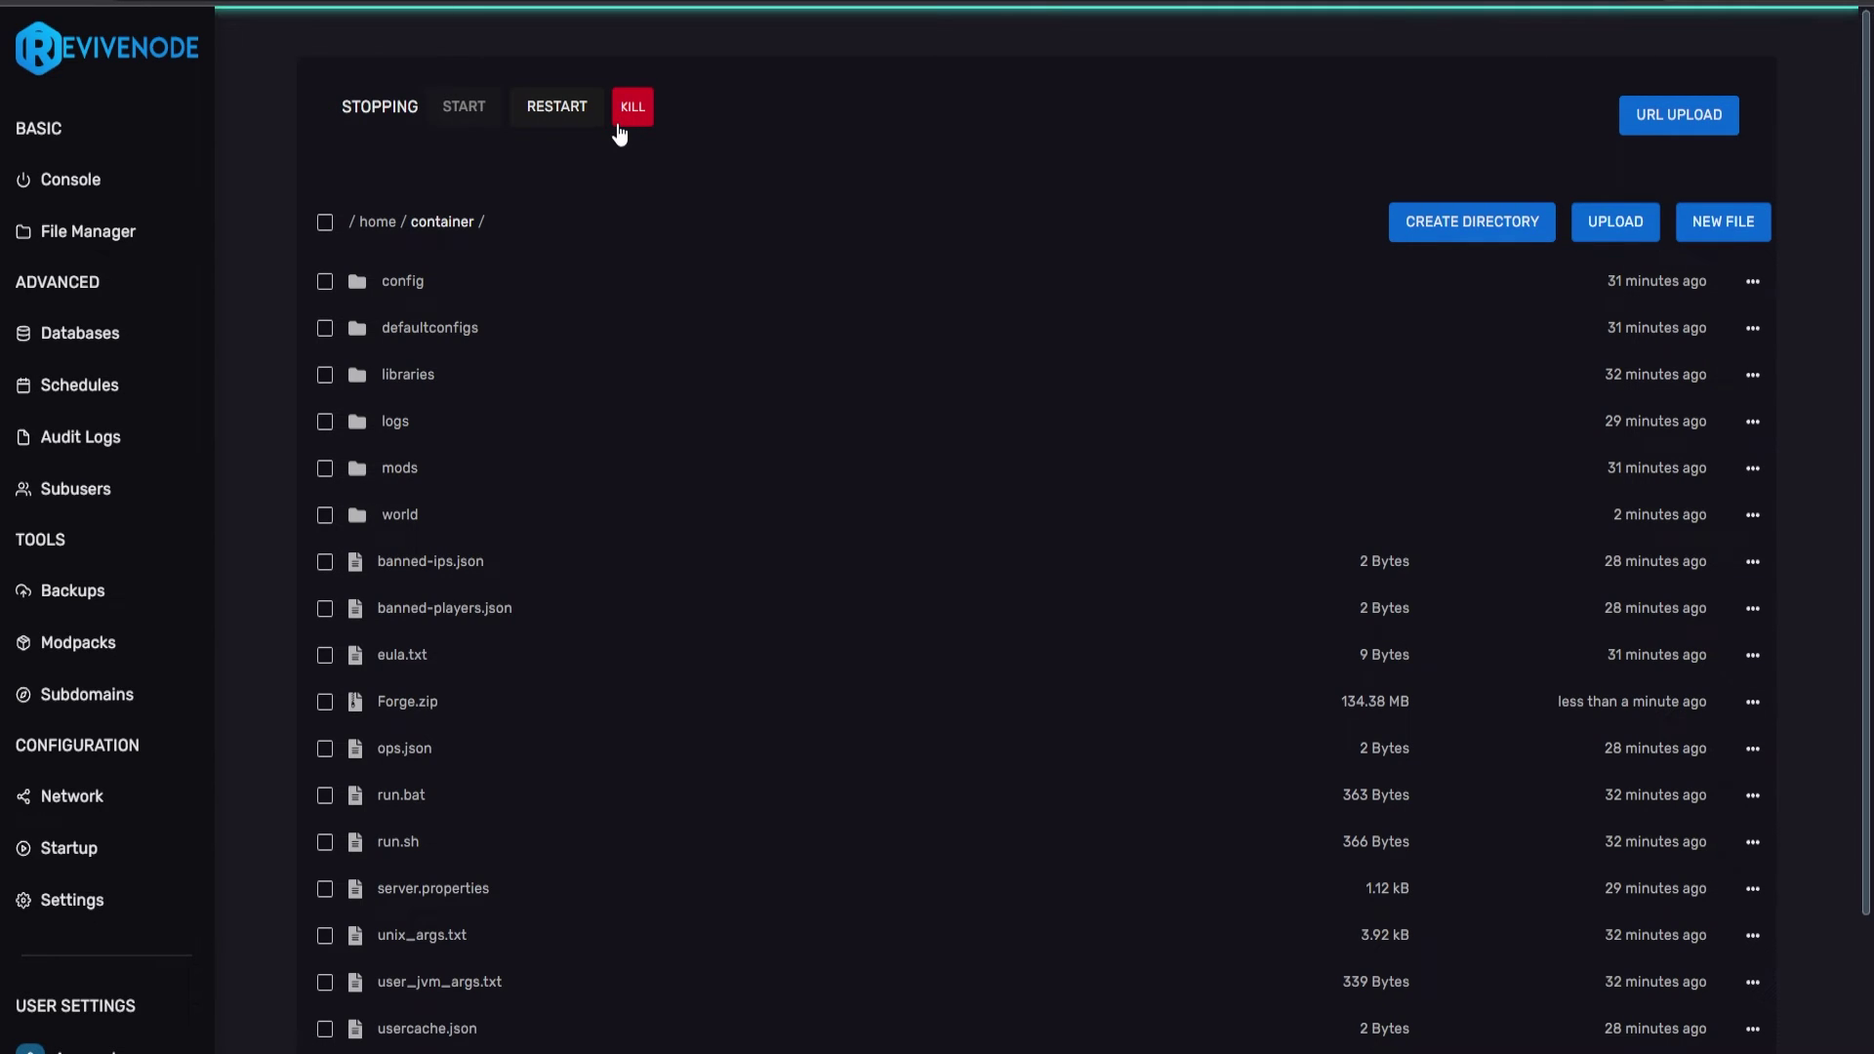
Unarchive Forge.zip in the server's container directory and open the server console
scroll(397, 736, down, 2)
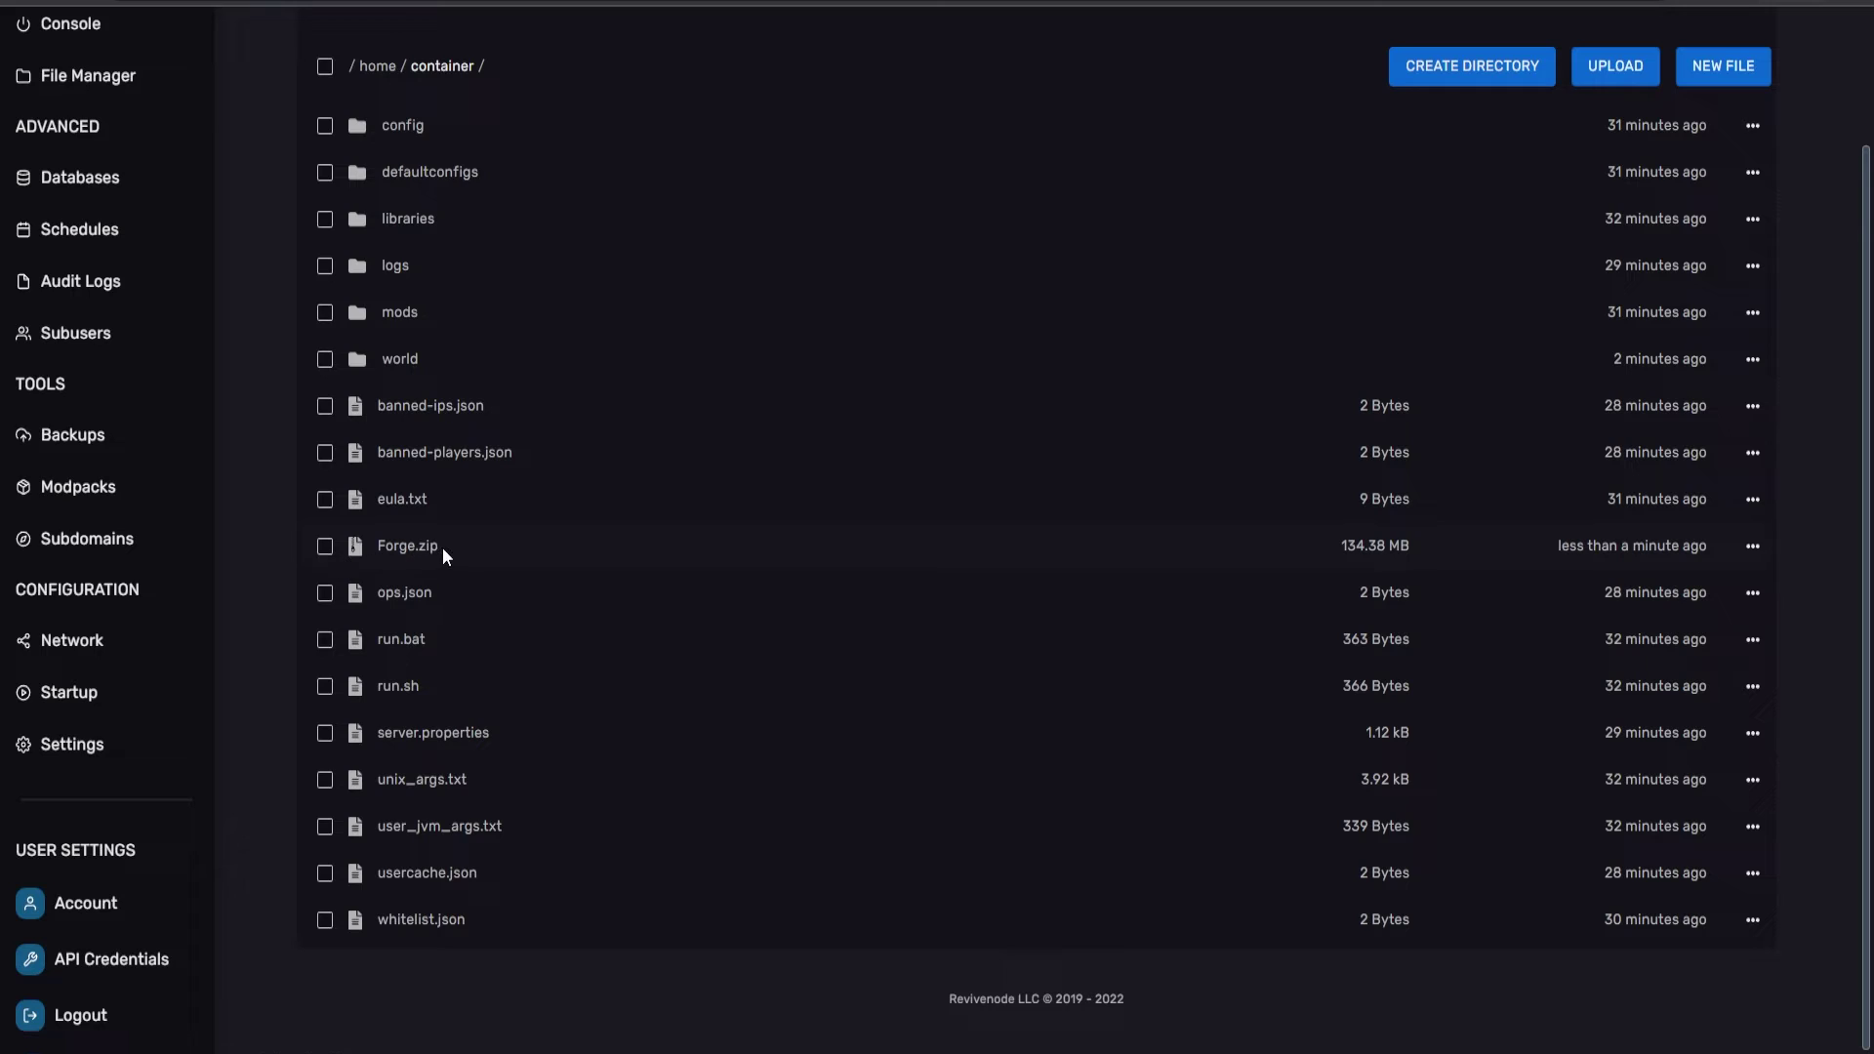
right_click(443, 548)
click(330, 752)
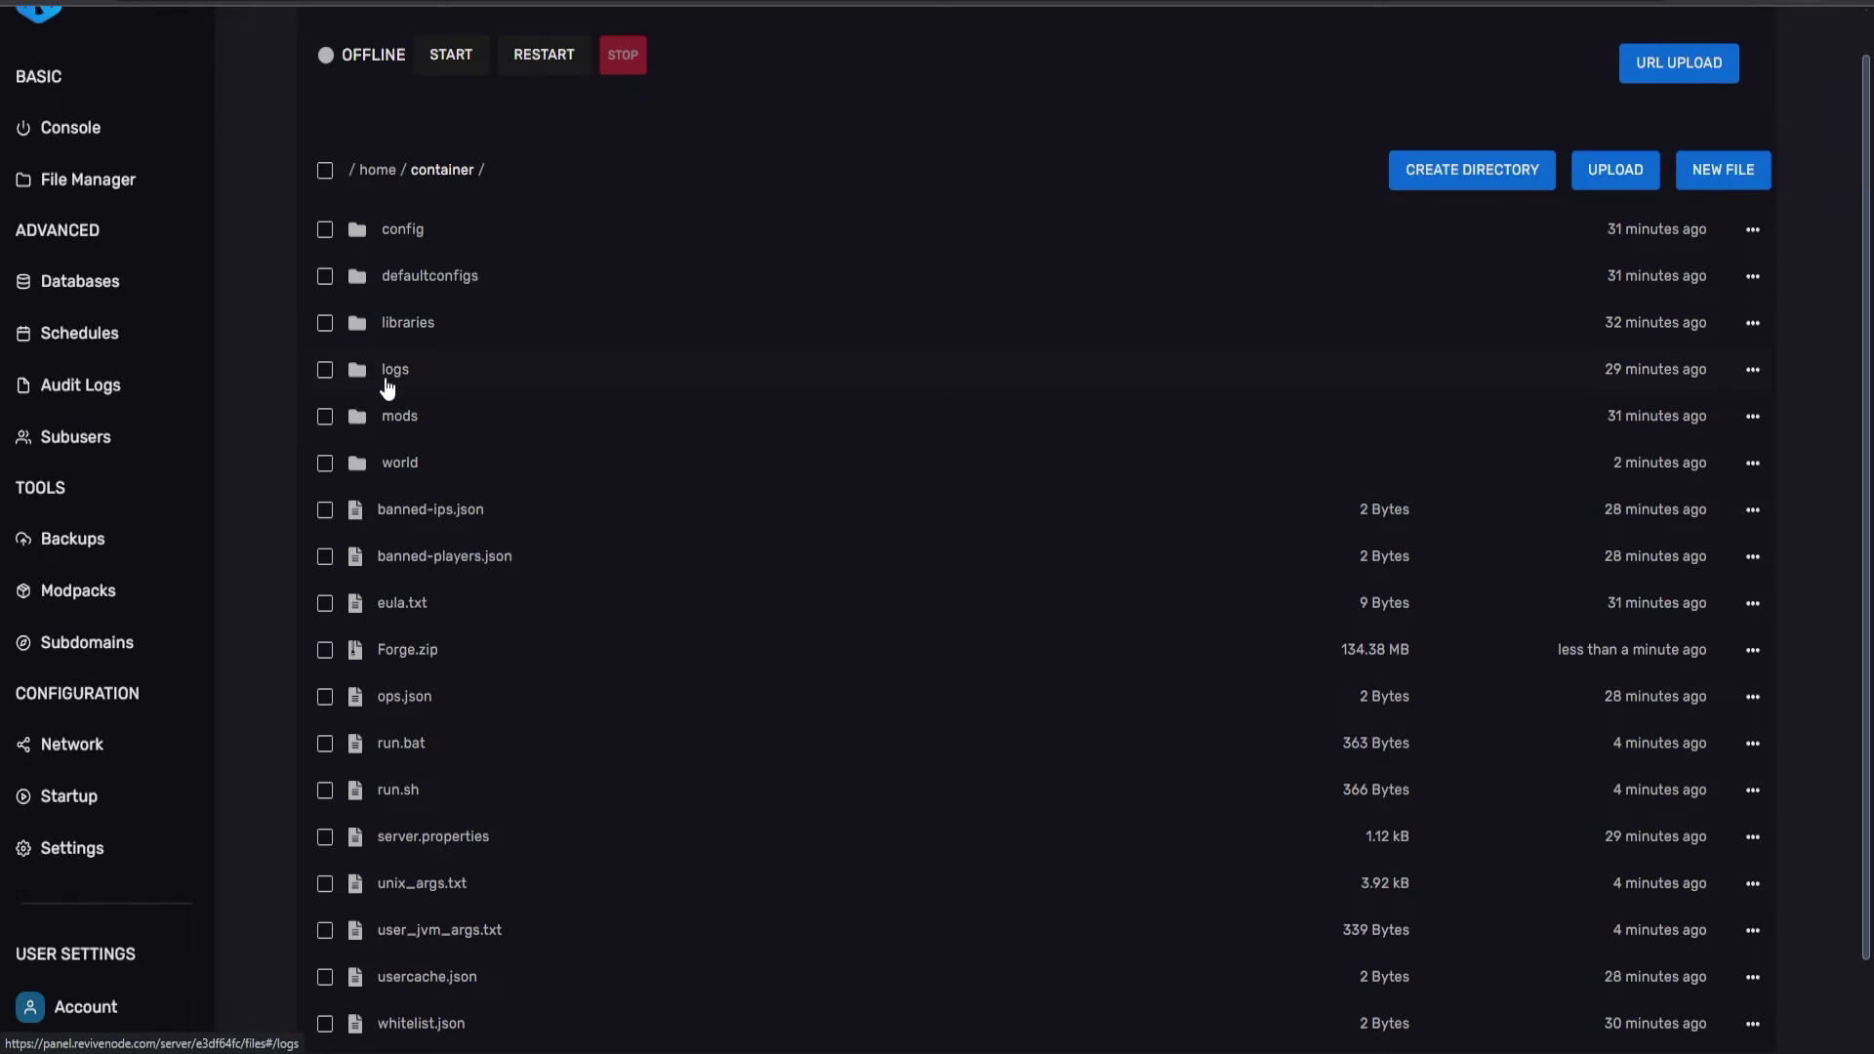
click(66, 130)
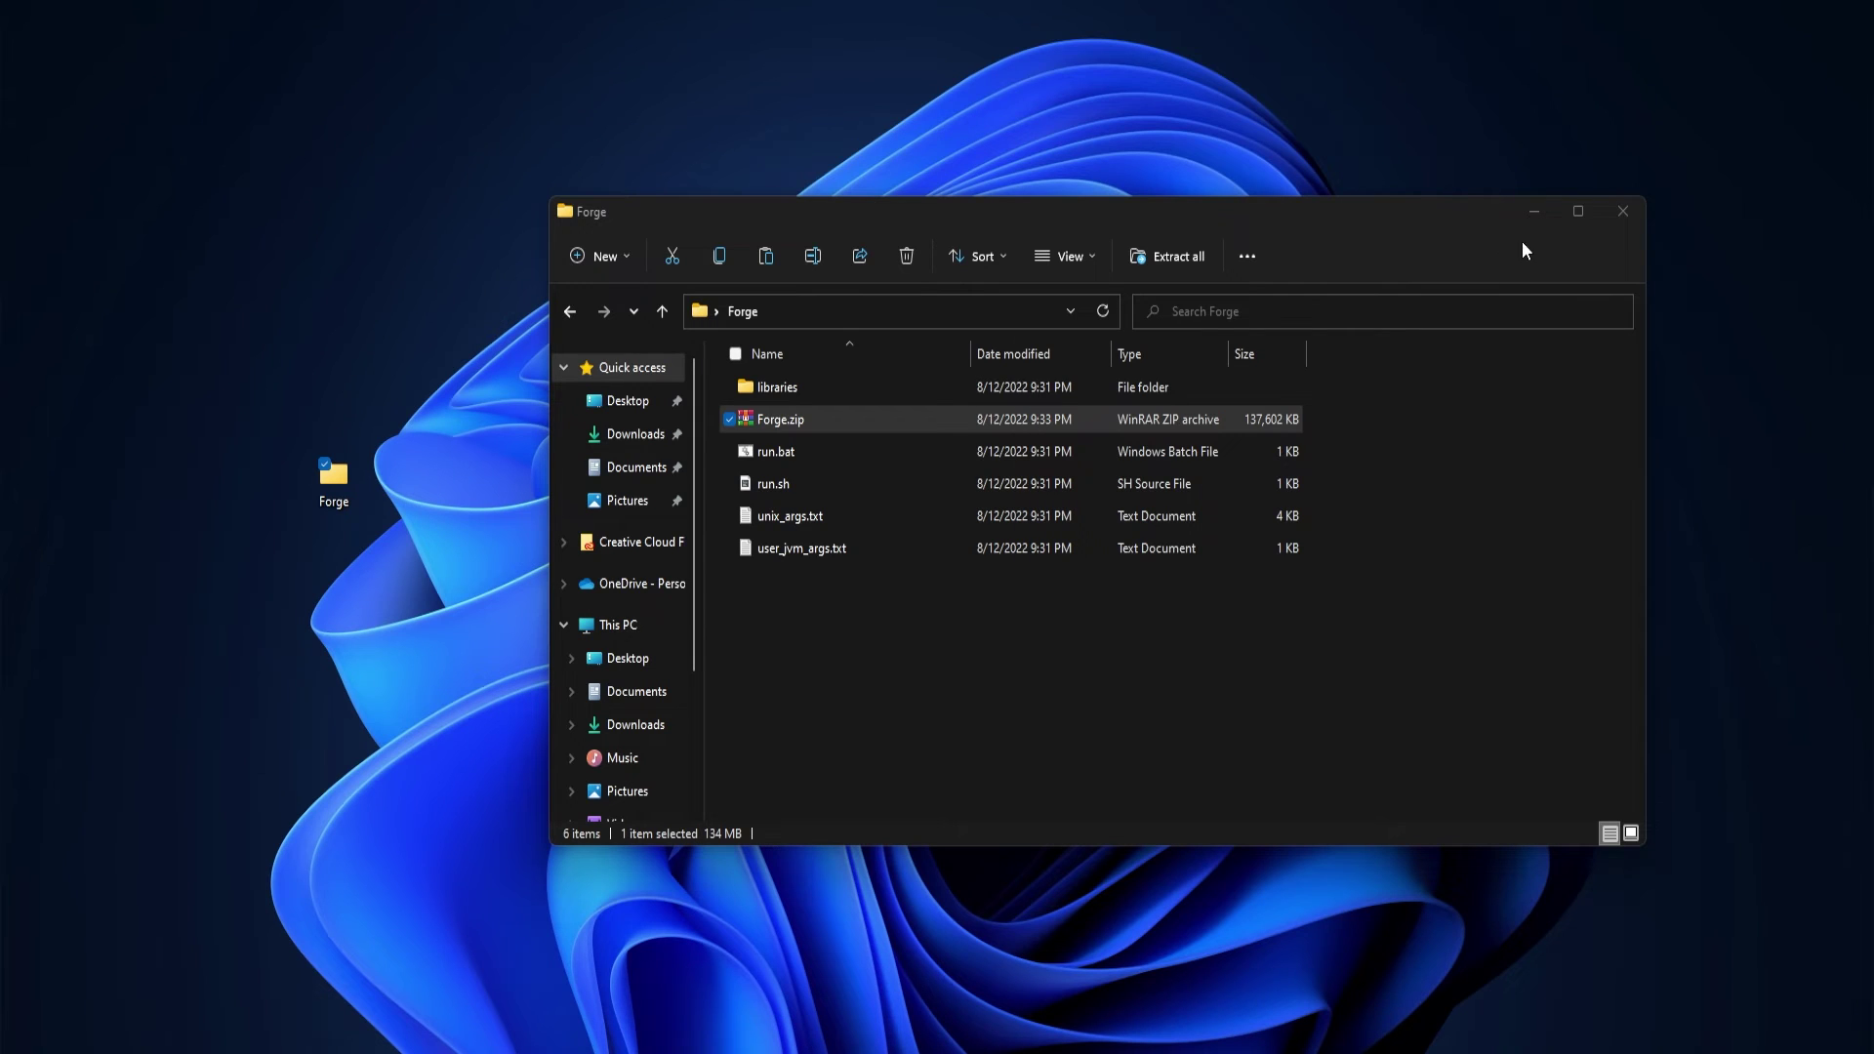
Close the local Forge folder window and delete the Forge folder from the desktop
click(1622, 211)
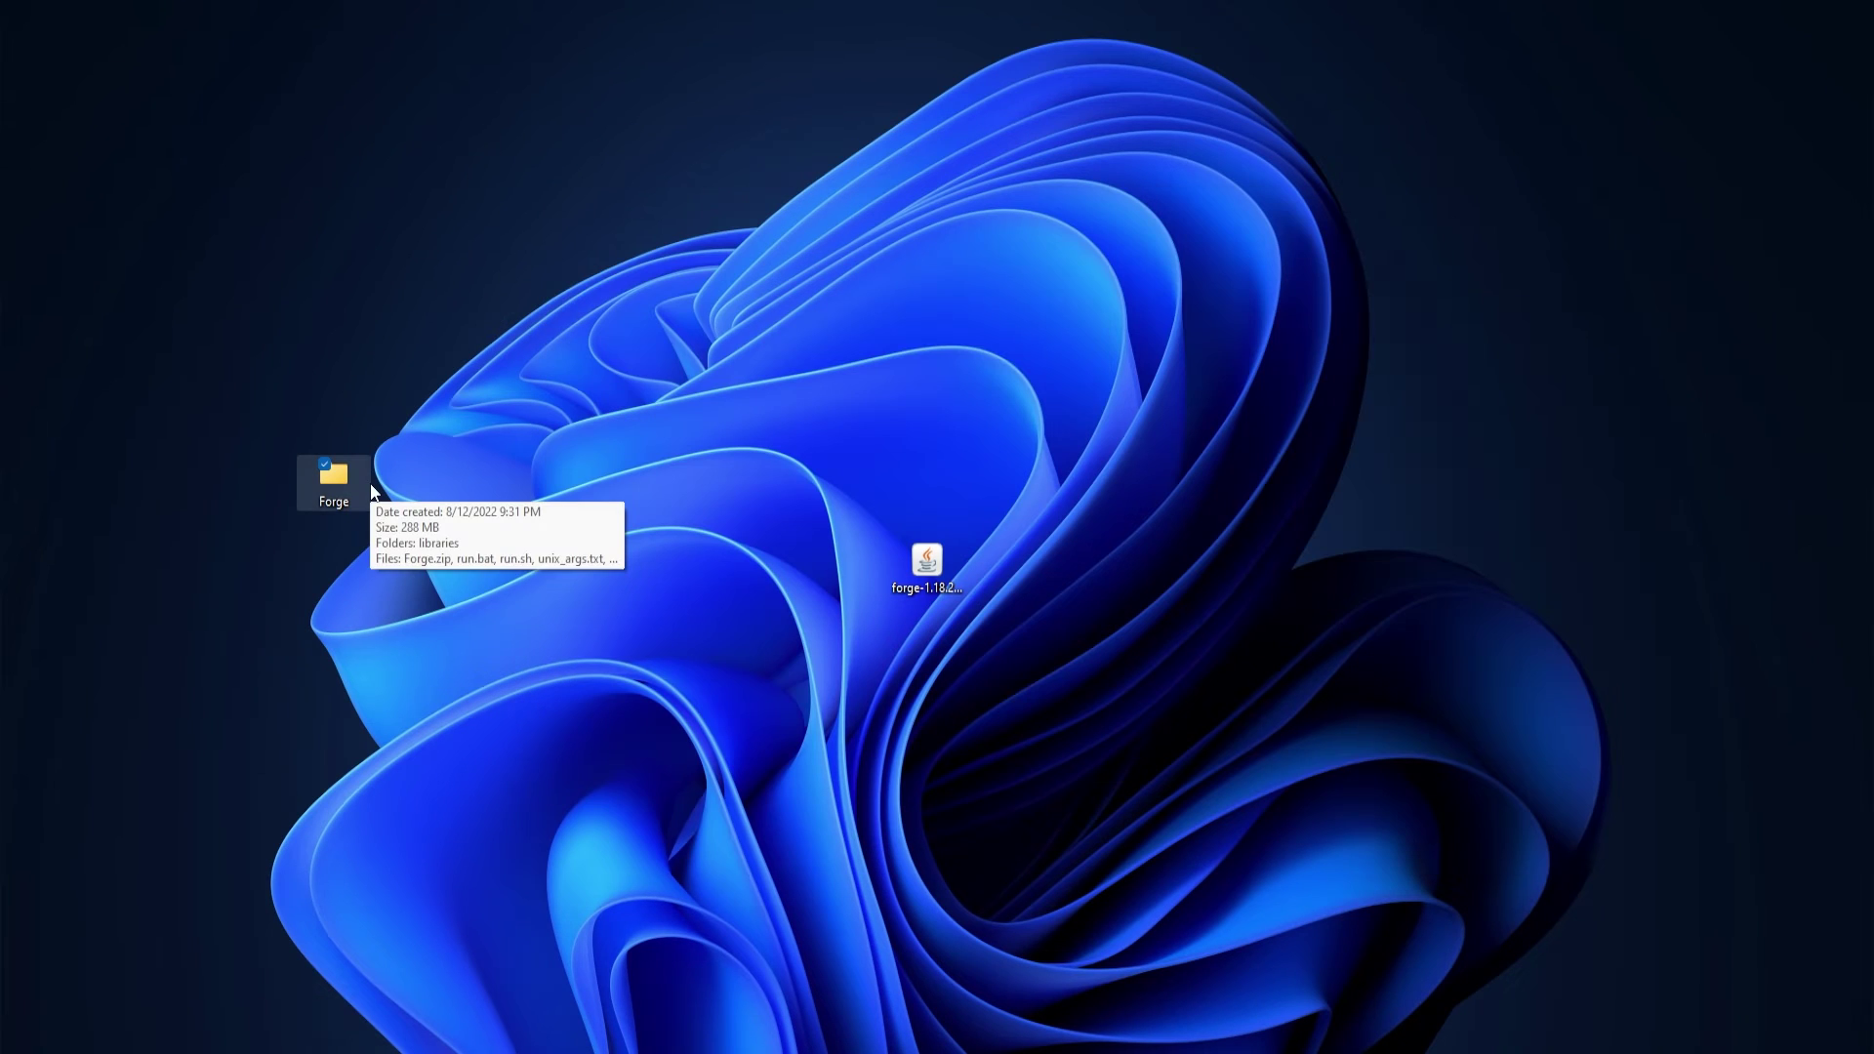
click(332, 459)
key(Delete)
Run the Forge installer from the desktop and install the 1.18.2-forge-40.1.73 client into the .minecraft folder
drag(945, 583, 848, 404)
click(868, 285)
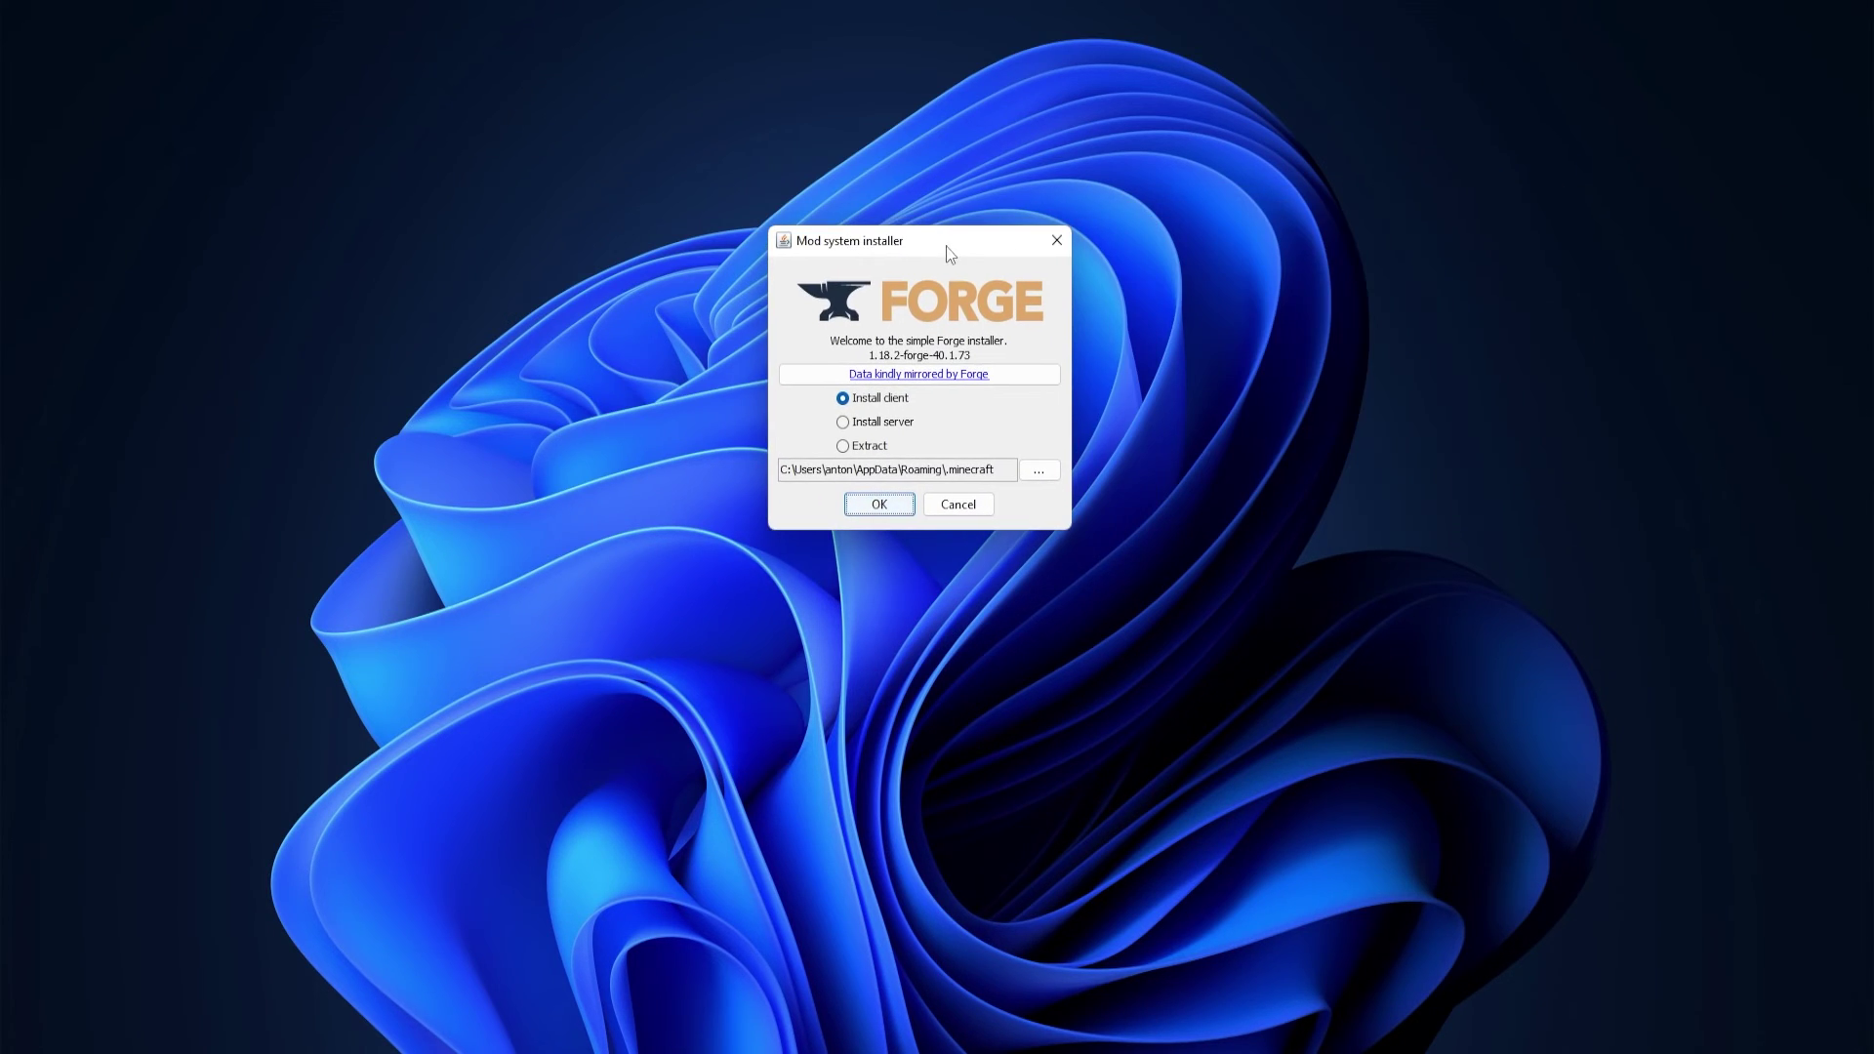
click(896, 424)
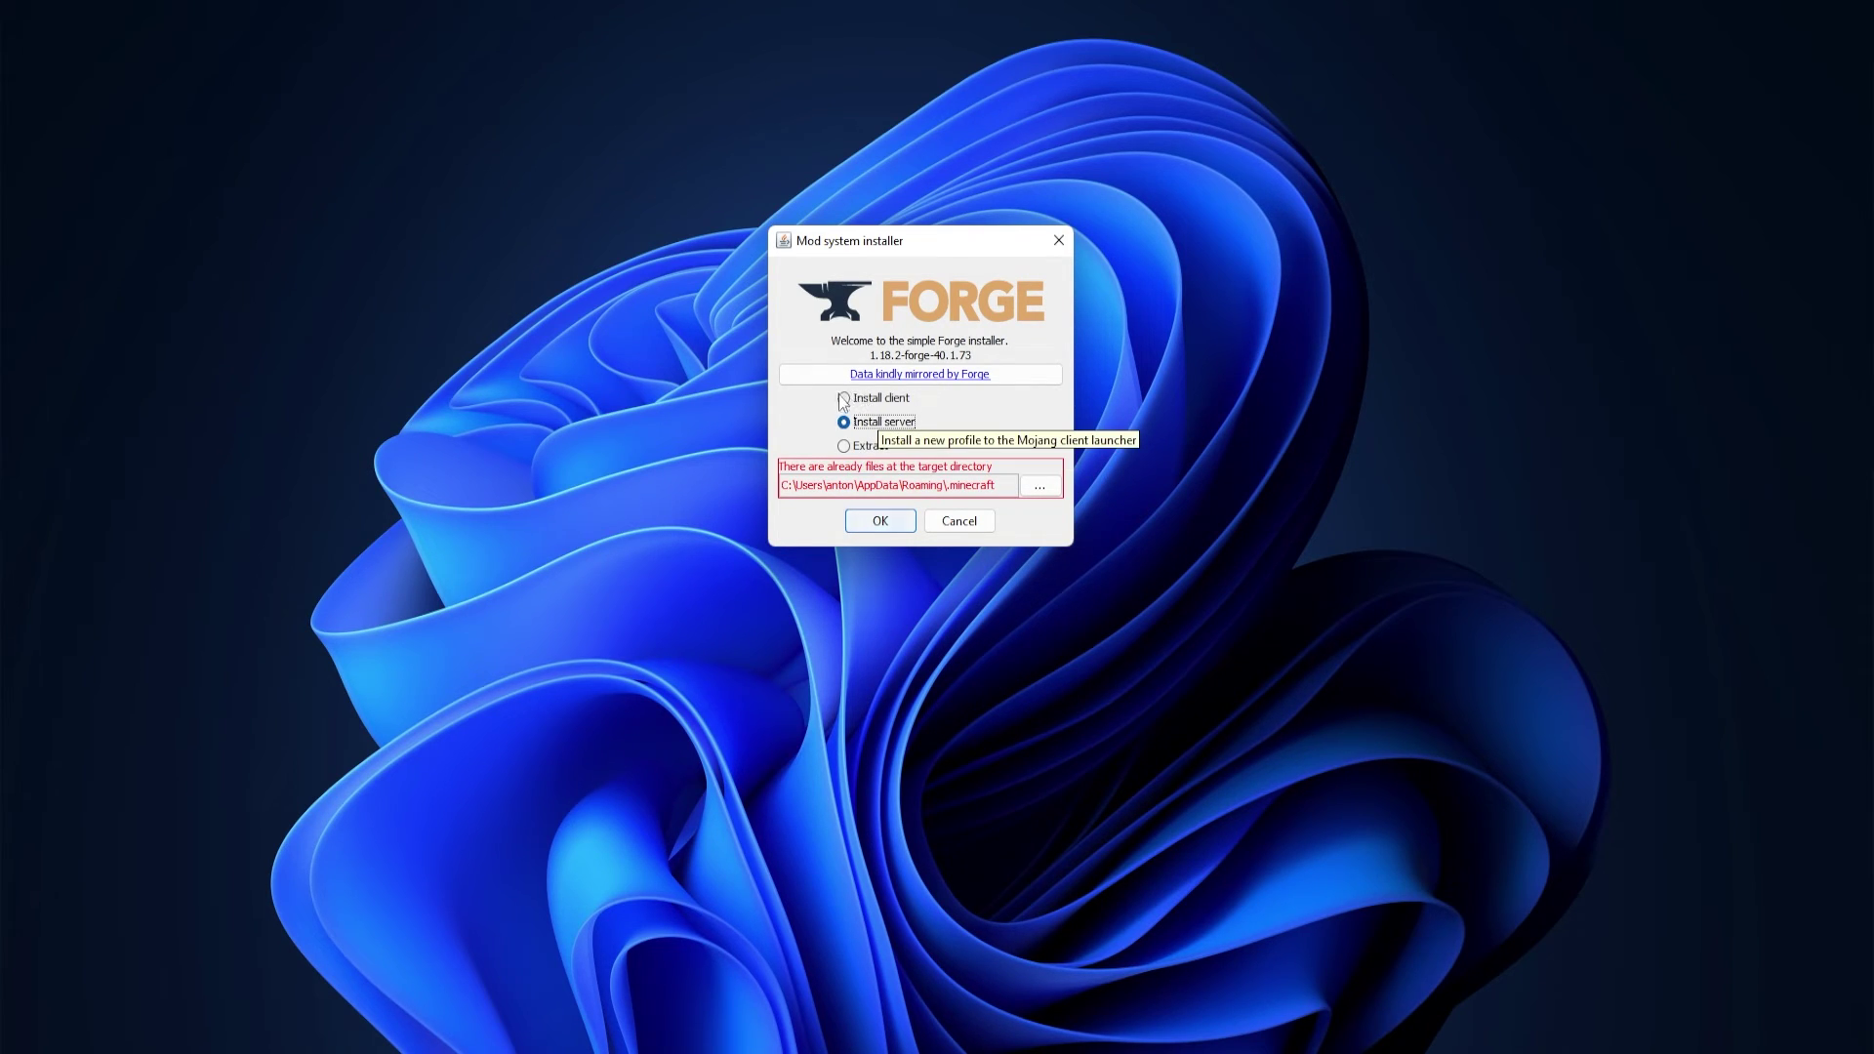
click(857, 401)
click(881, 520)
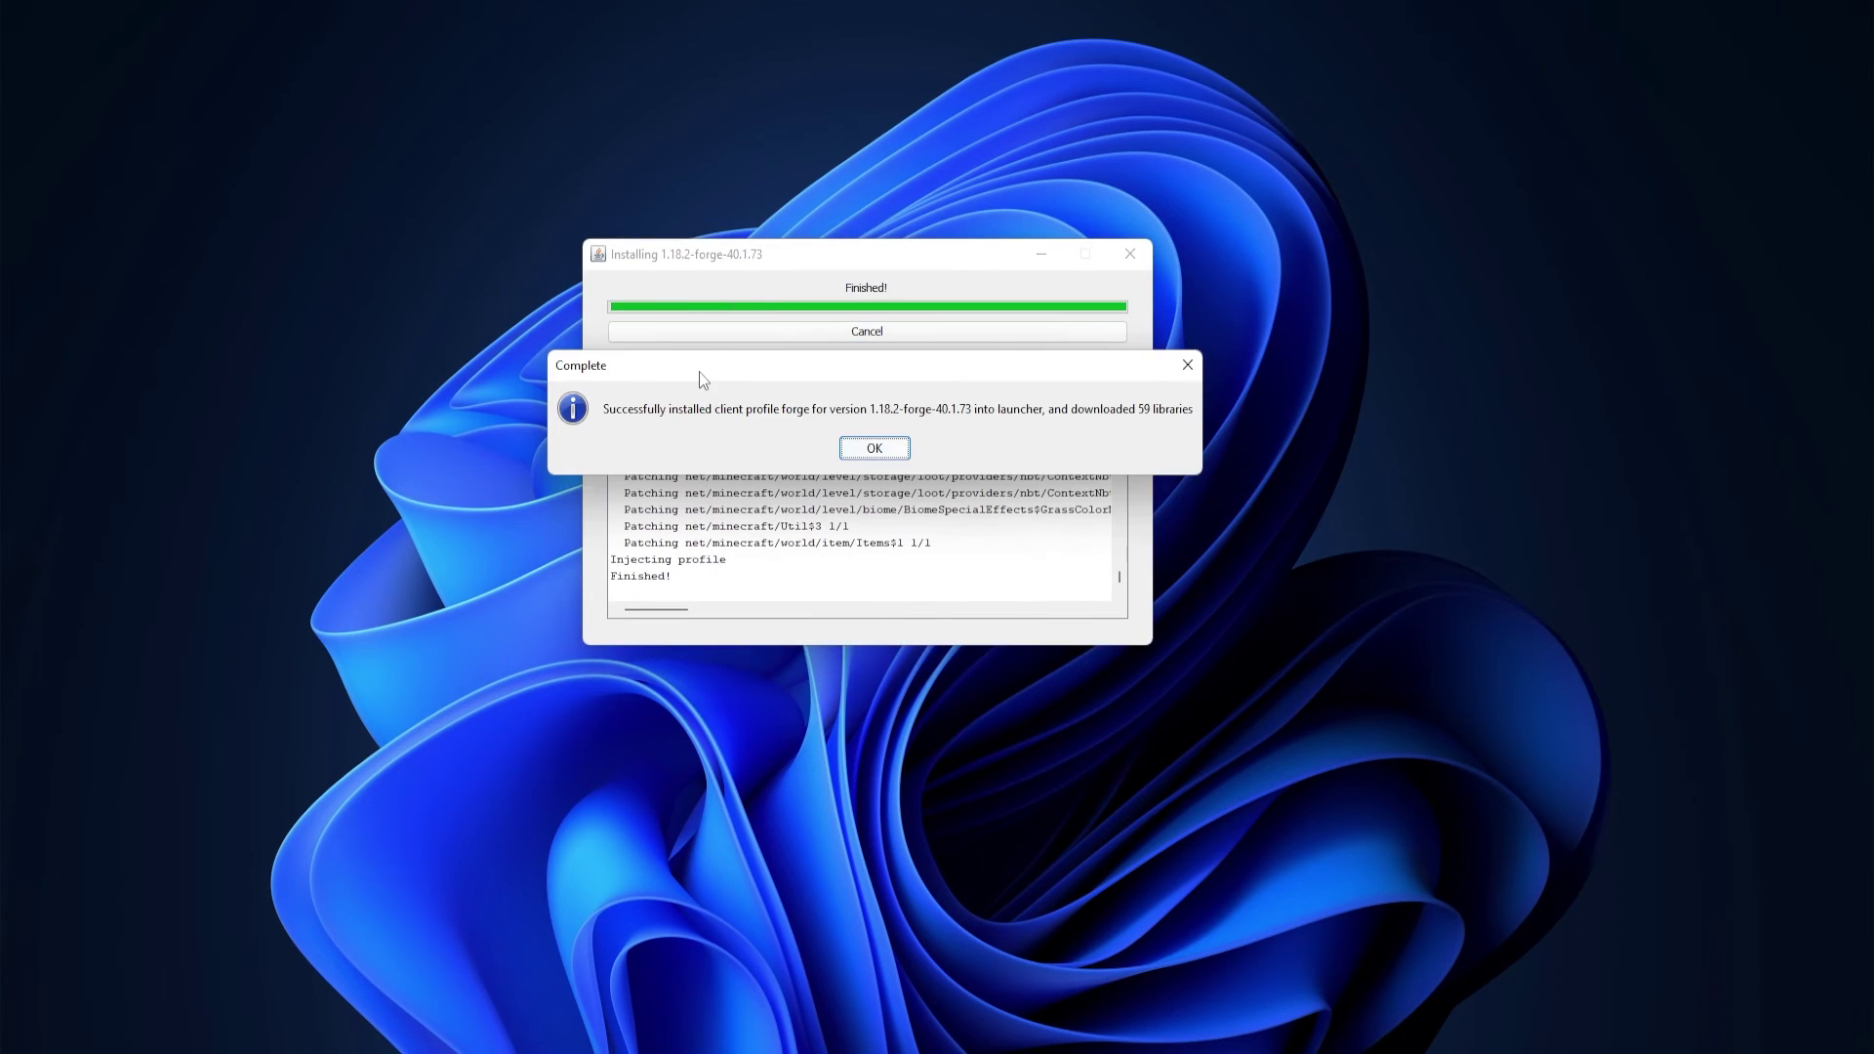
click(875, 448)
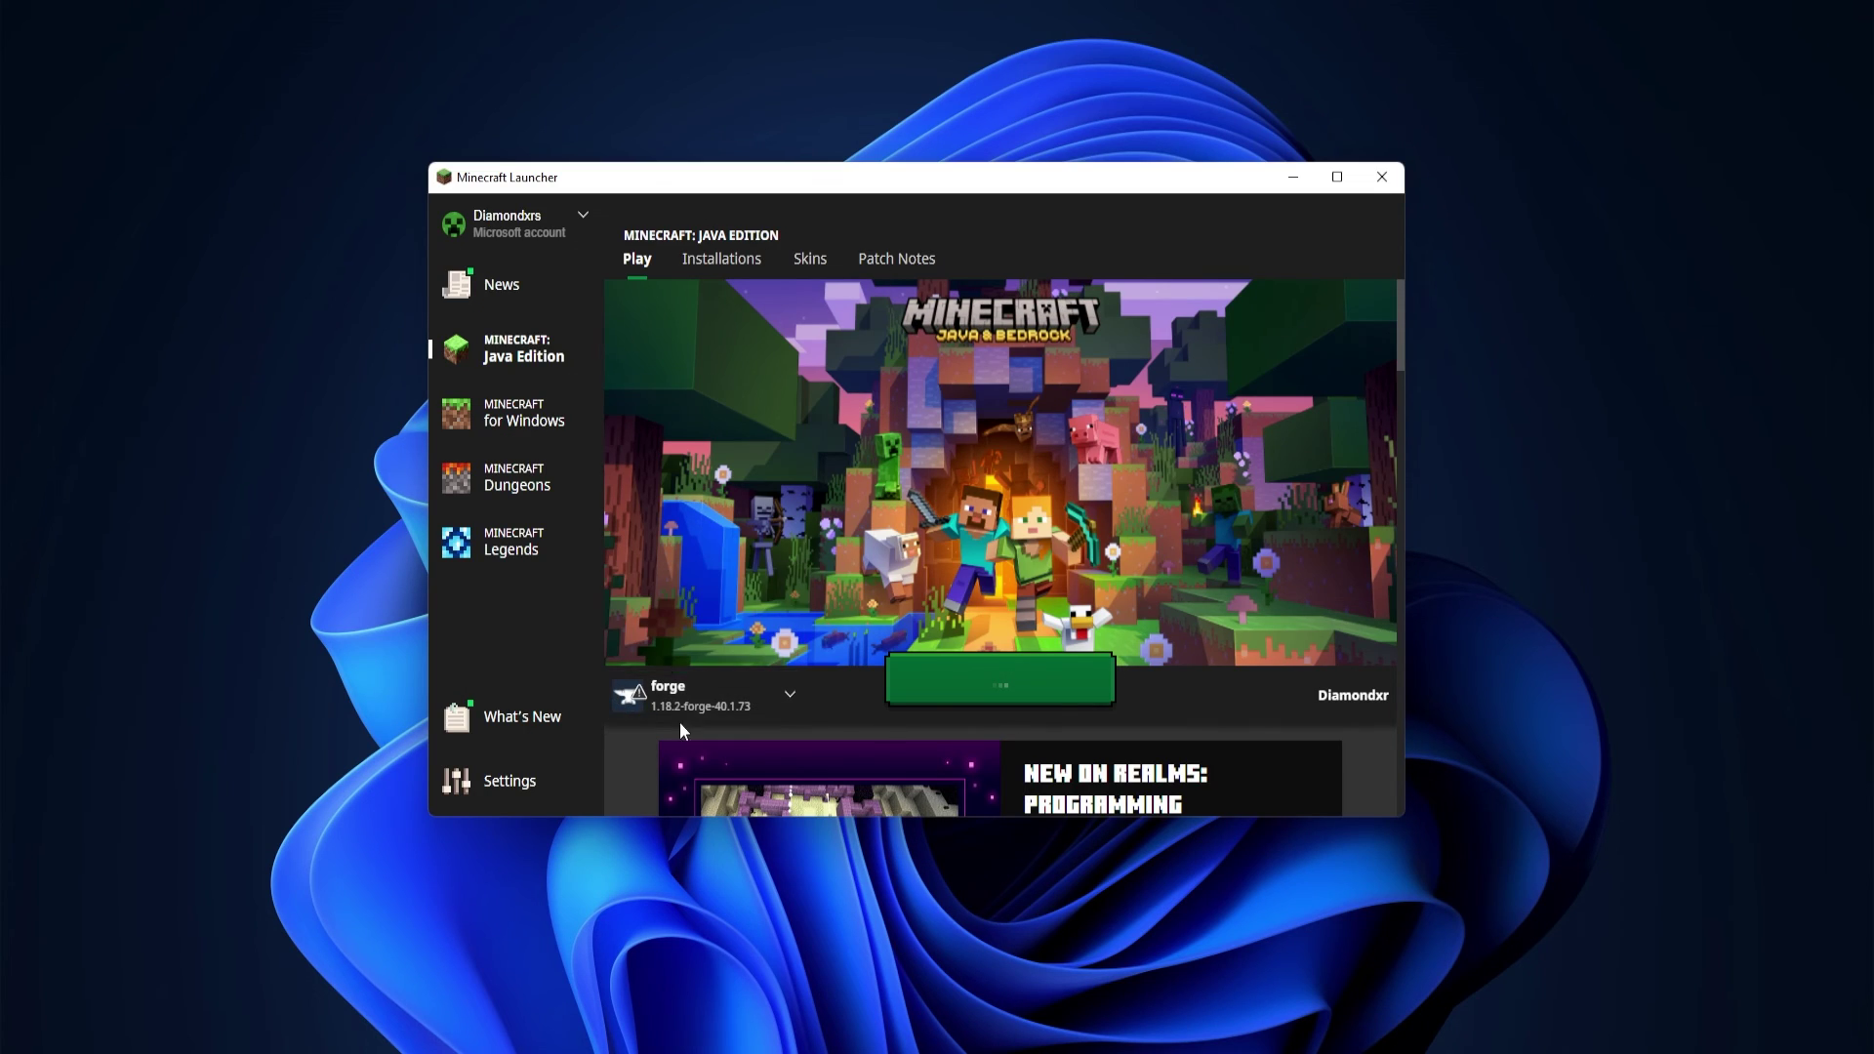
Check the installation list in the Minecraft Launcher, keeping the forge profile 1.18.2-forge-40.1.73 selected
click(669, 689)
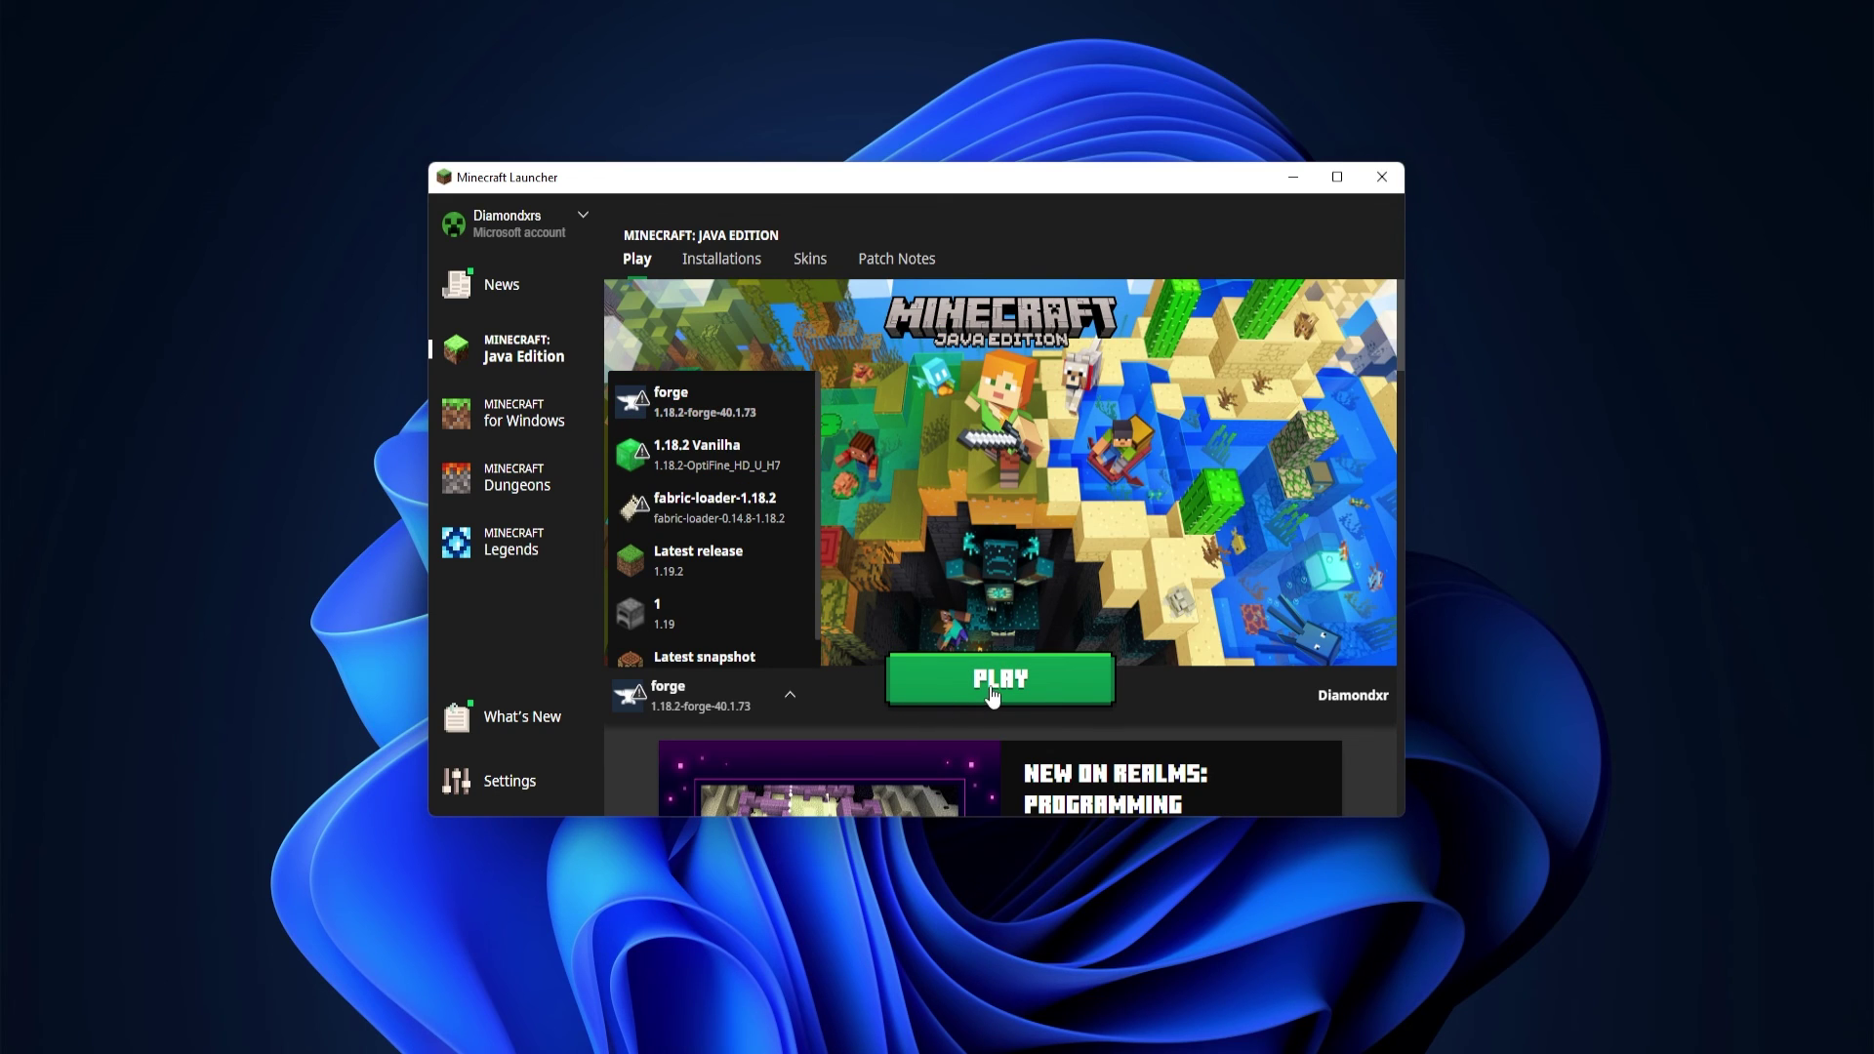
click(806, 720)
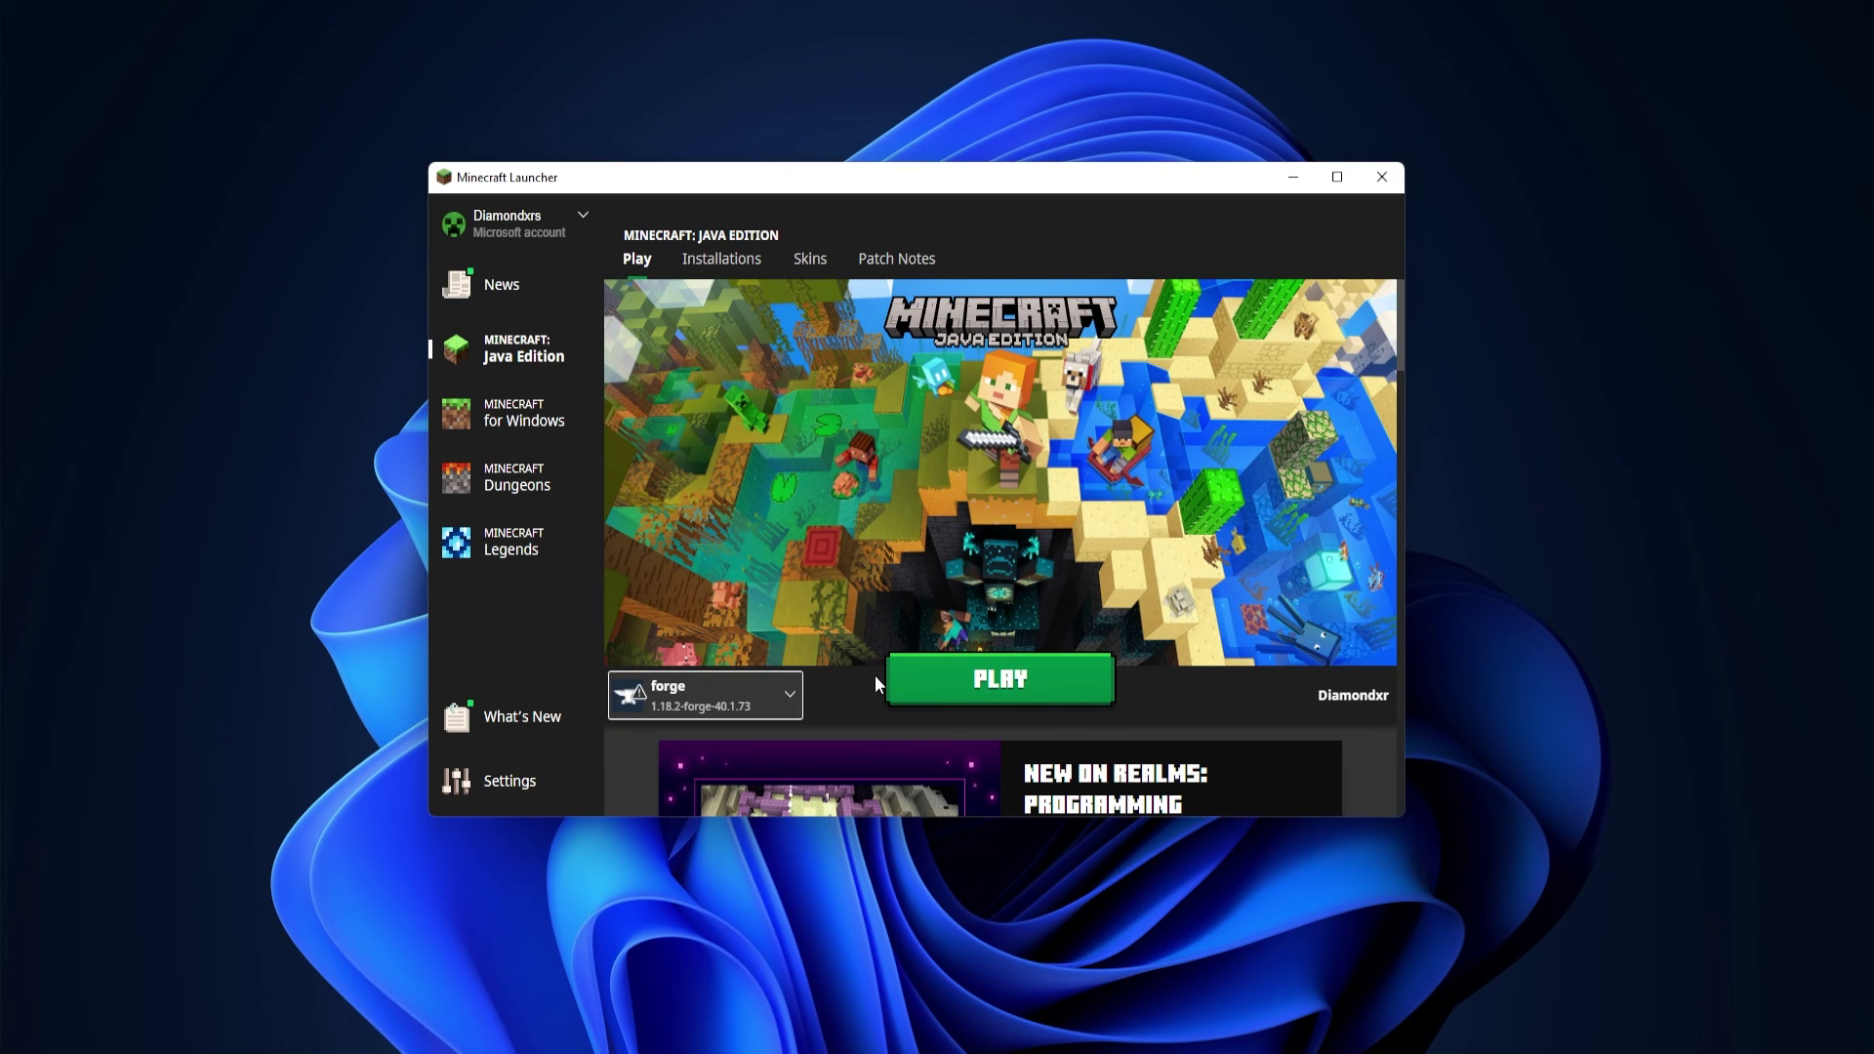